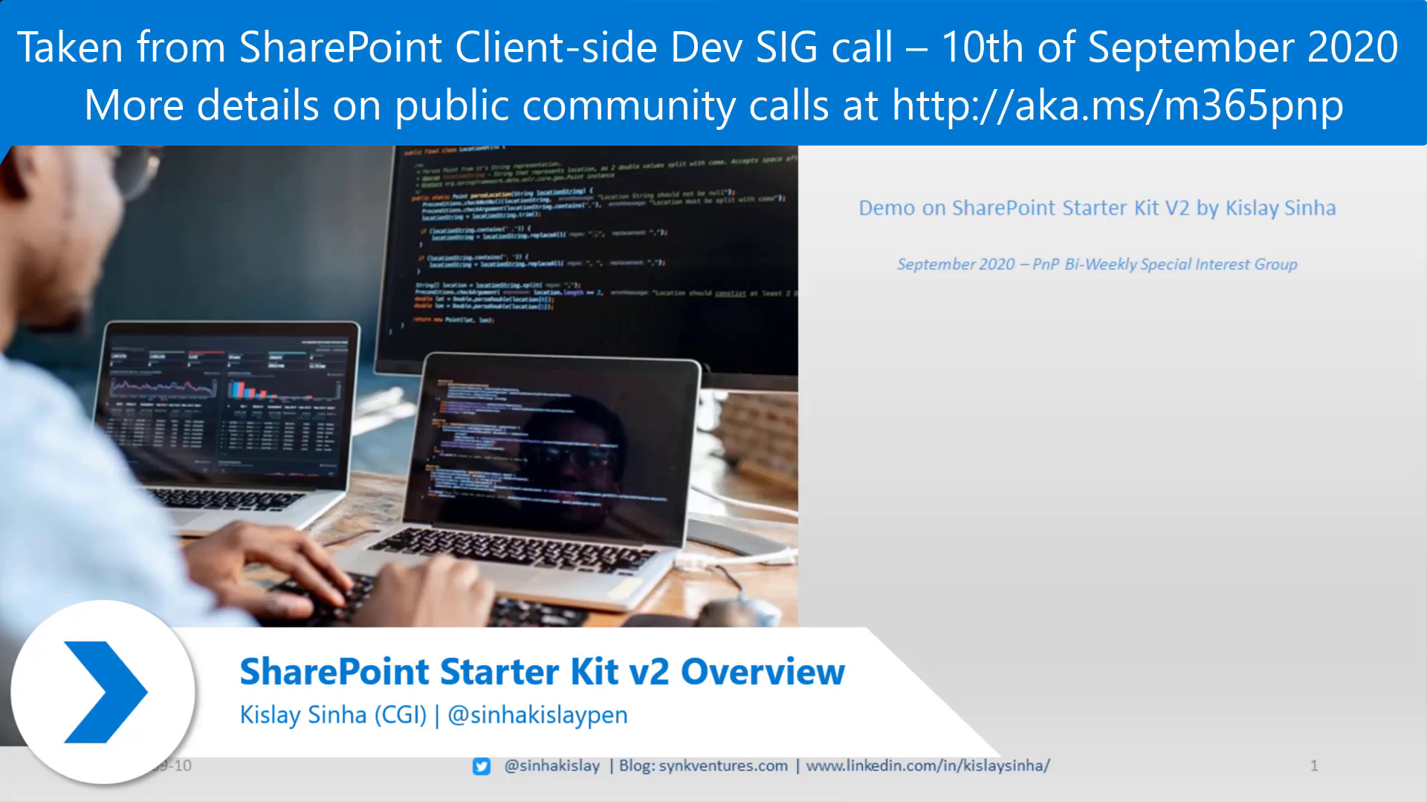
Step: Advance the slideshow from the Starter Kit v2 Overview title slide to the speaker bio slide
key(Right)
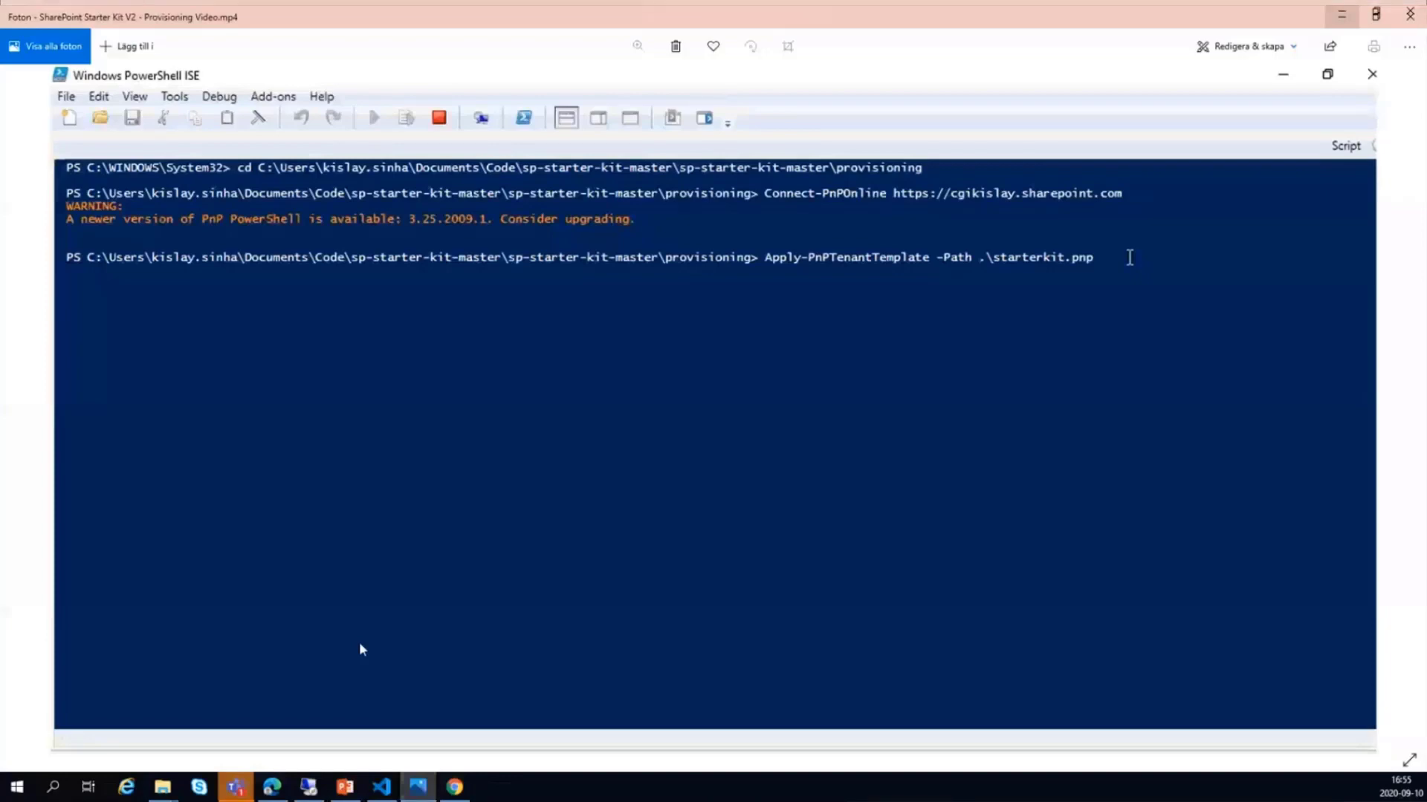
Step: Scrub the provisioning video through the list, file upload and page stages to the completed run
mouse_move(199, 758)
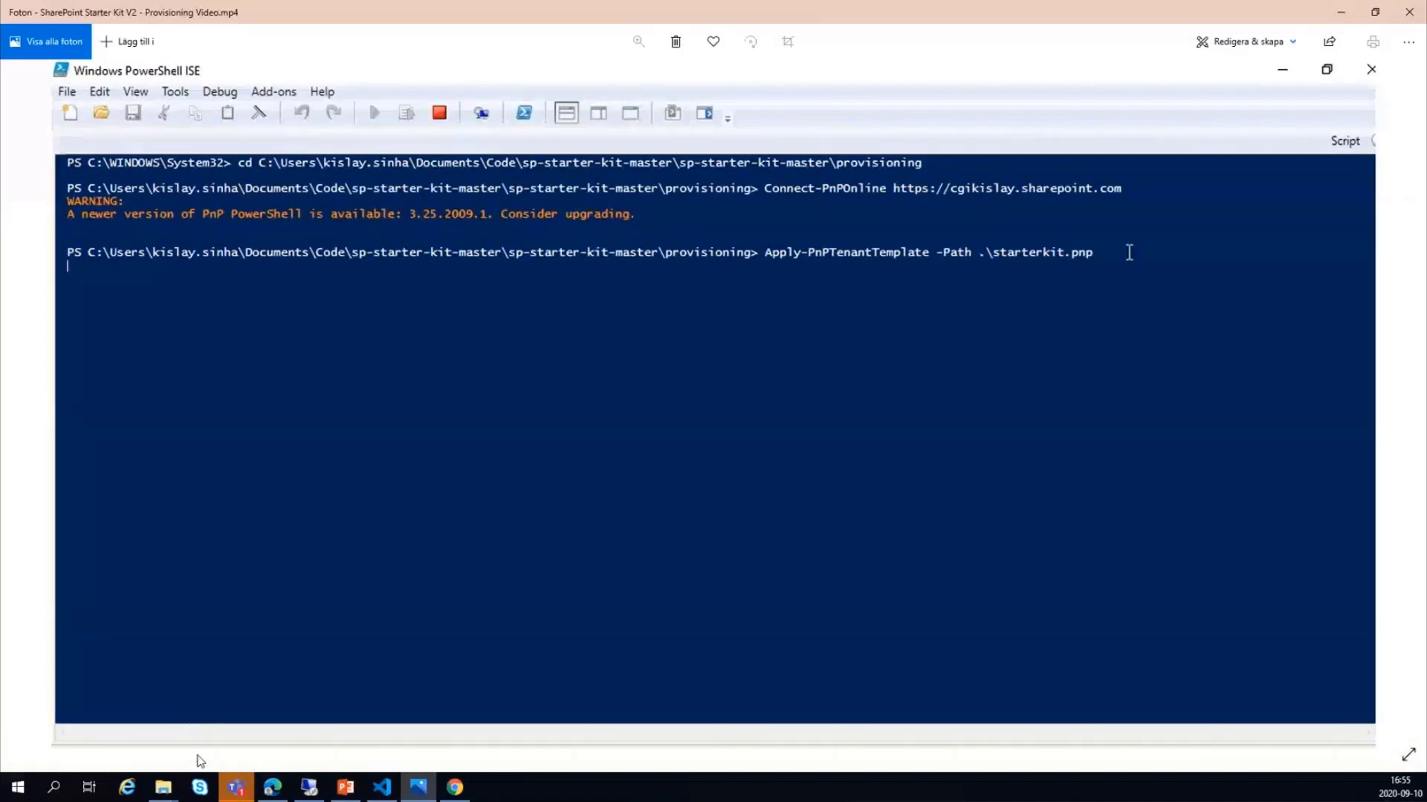
drag(199, 757, 277, 758)
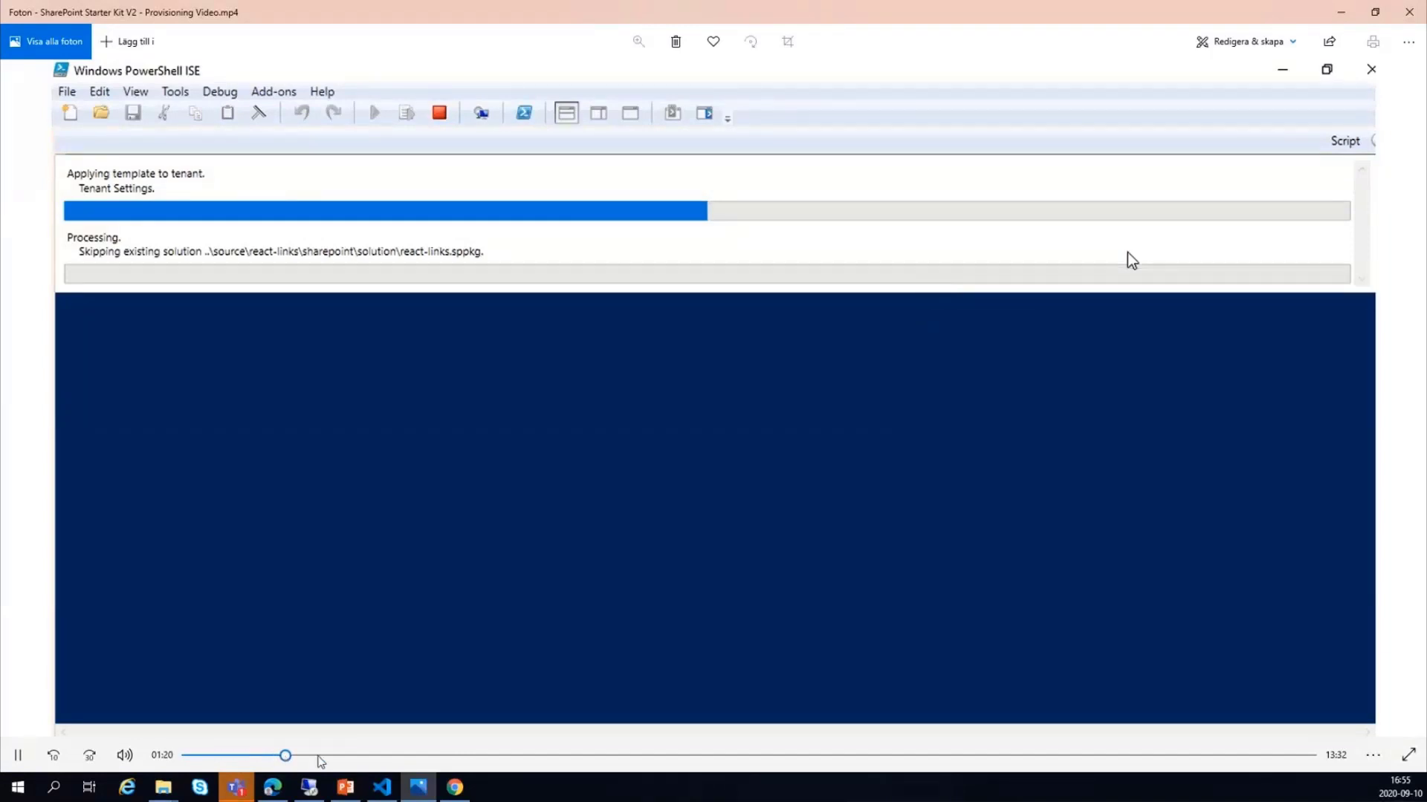
drag(277, 757, 732, 763)
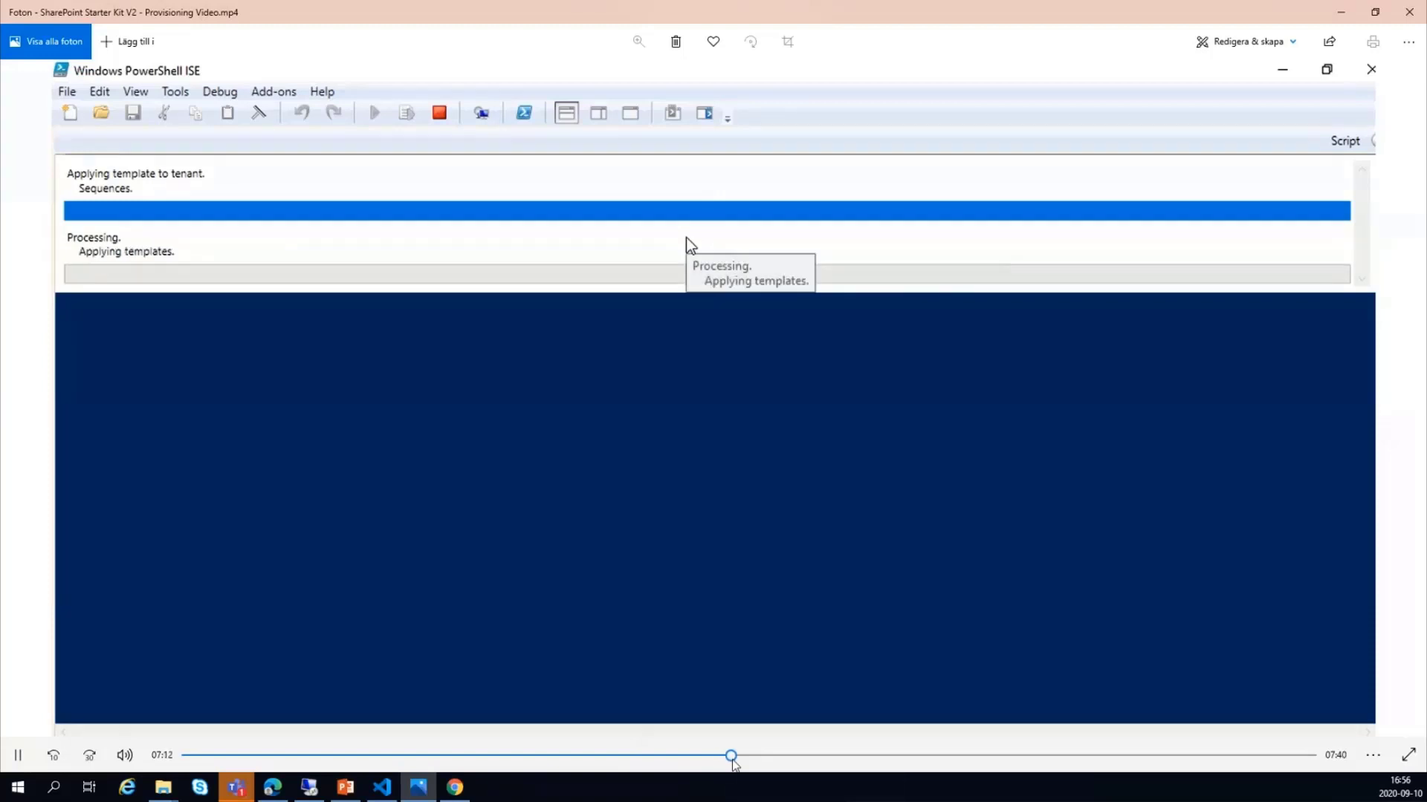
drag(732, 761, 807, 760)
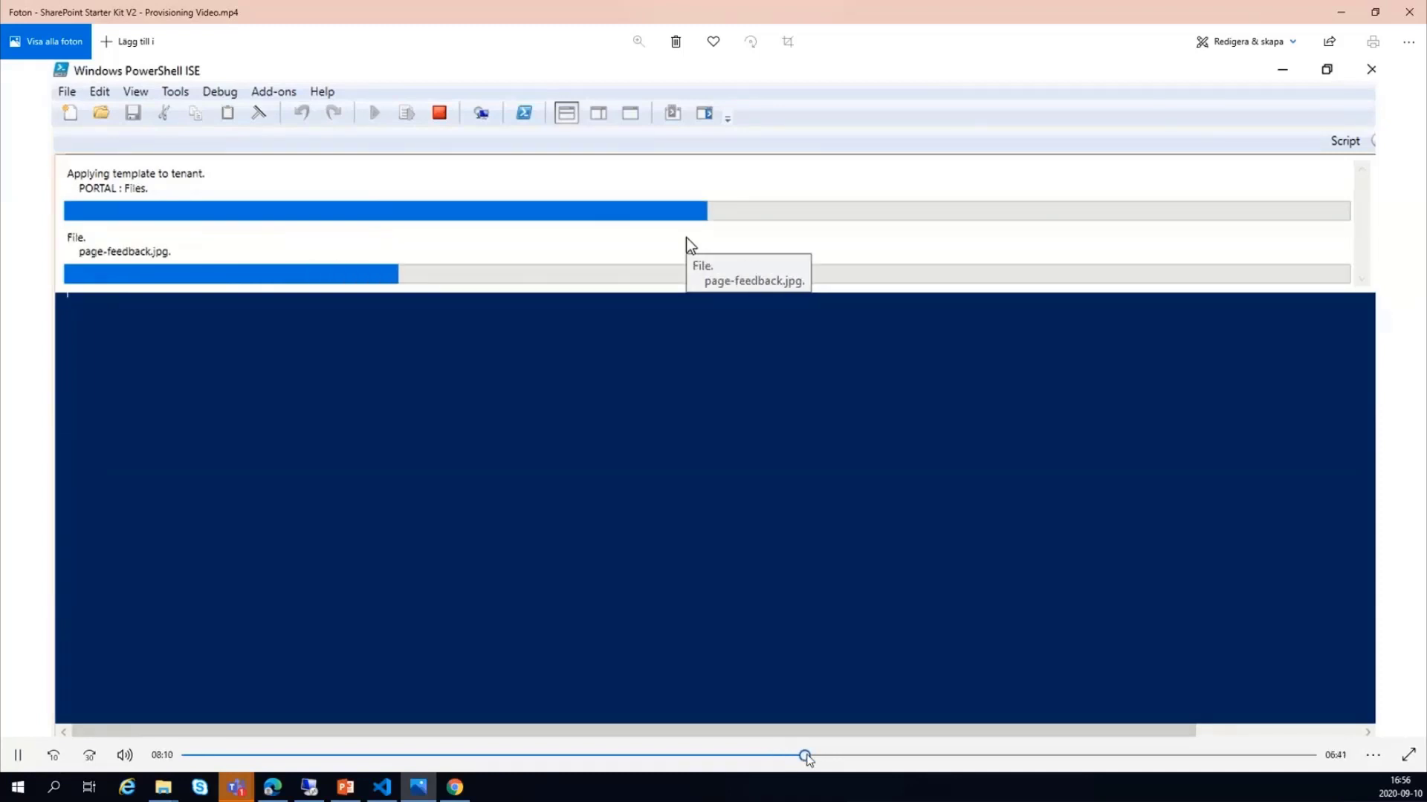
drag(807, 758, 907, 758)
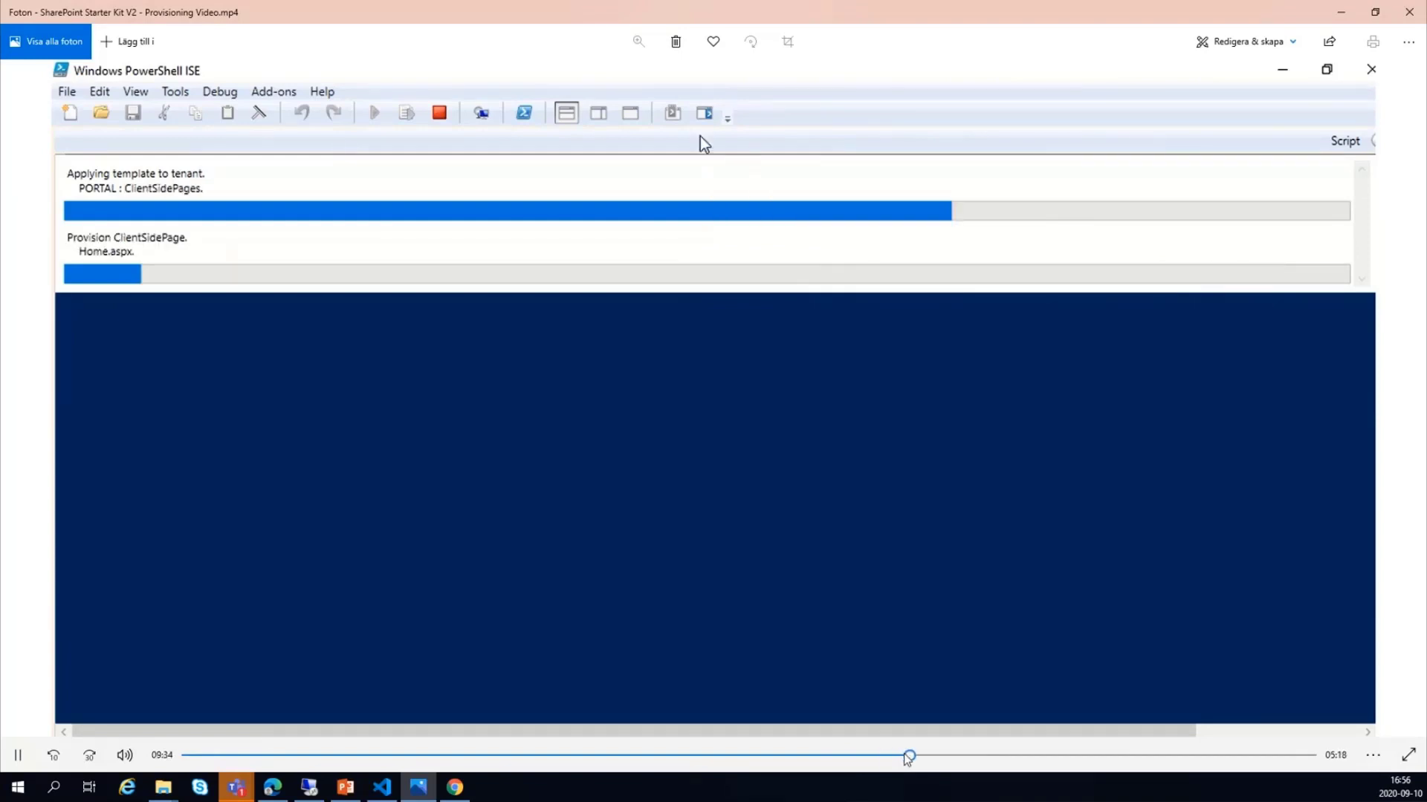
drag(907, 758, 1226, 752)
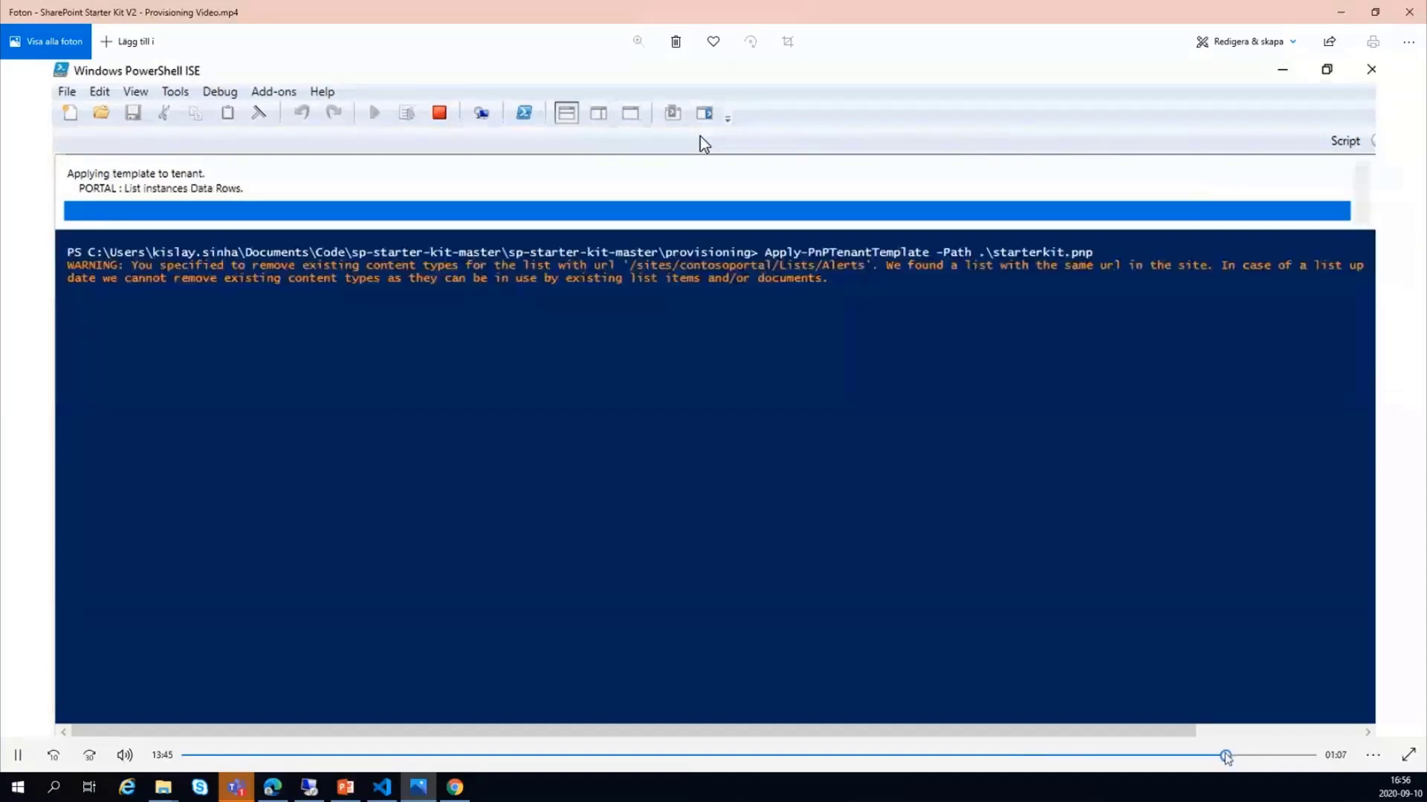
drag(1226, 755, 1310, 758)
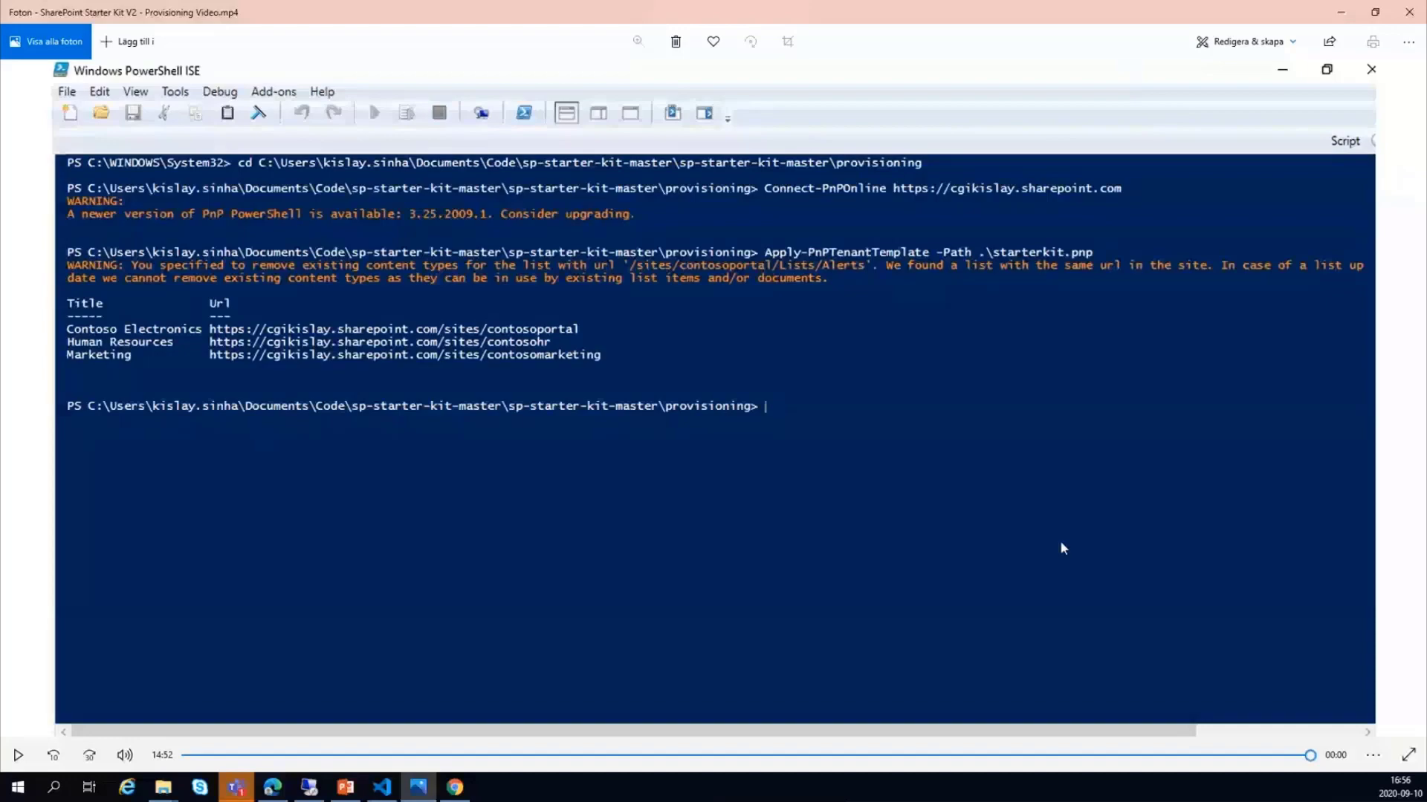
Step: Minimize the video and browse the portal's Find it links and Site Contents, ending on Contoso Electronics Home
click(1343, 12)
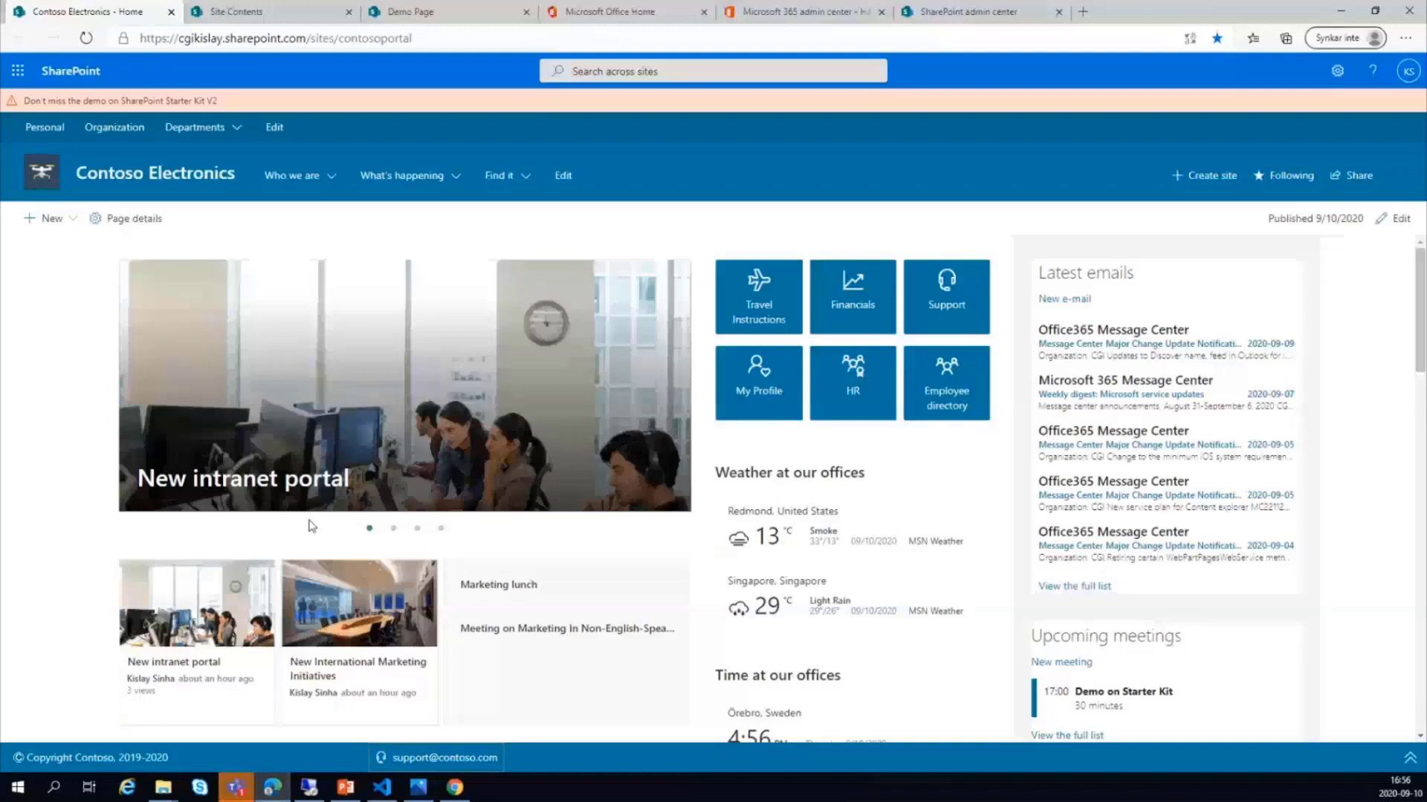
click(523, 175)
click(236, 11)
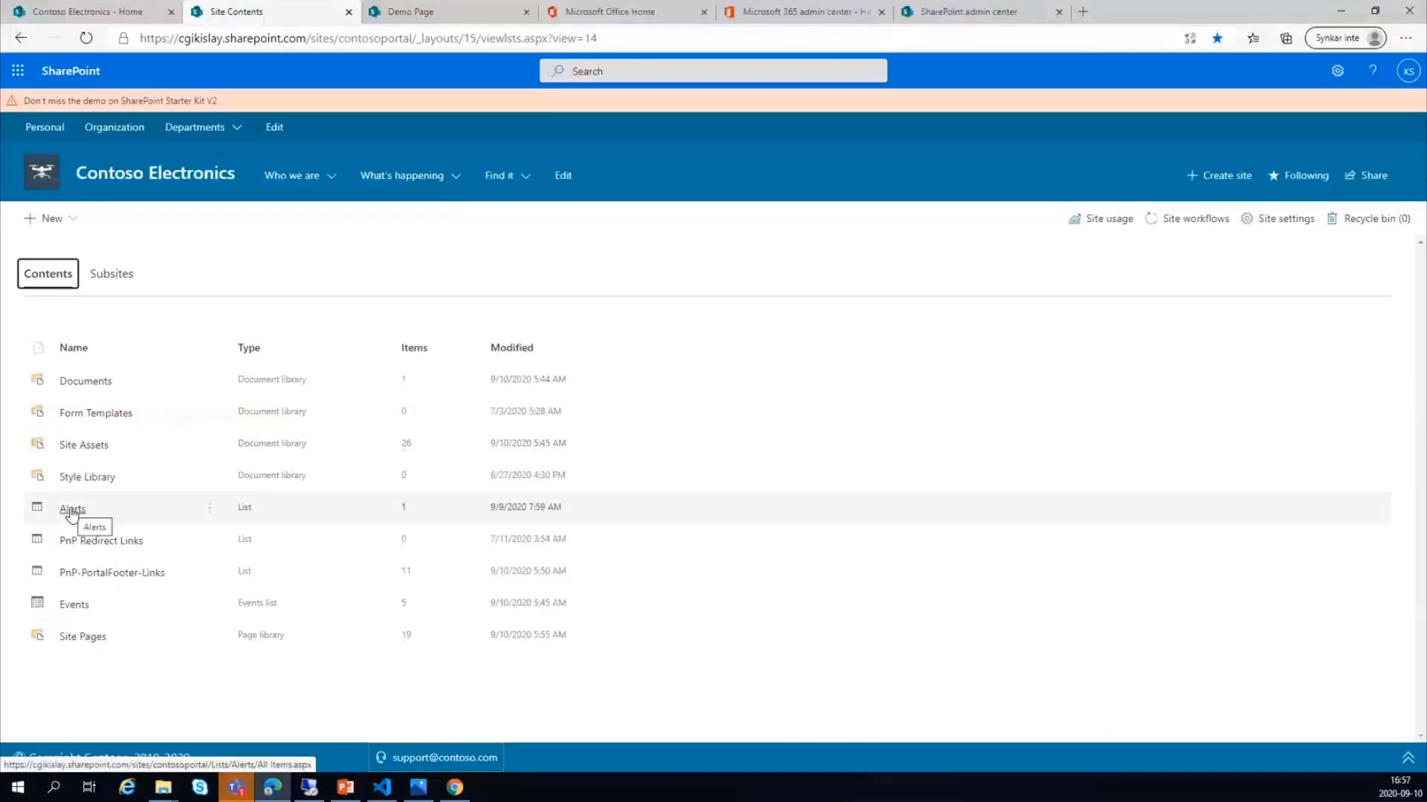
click(115, 9)
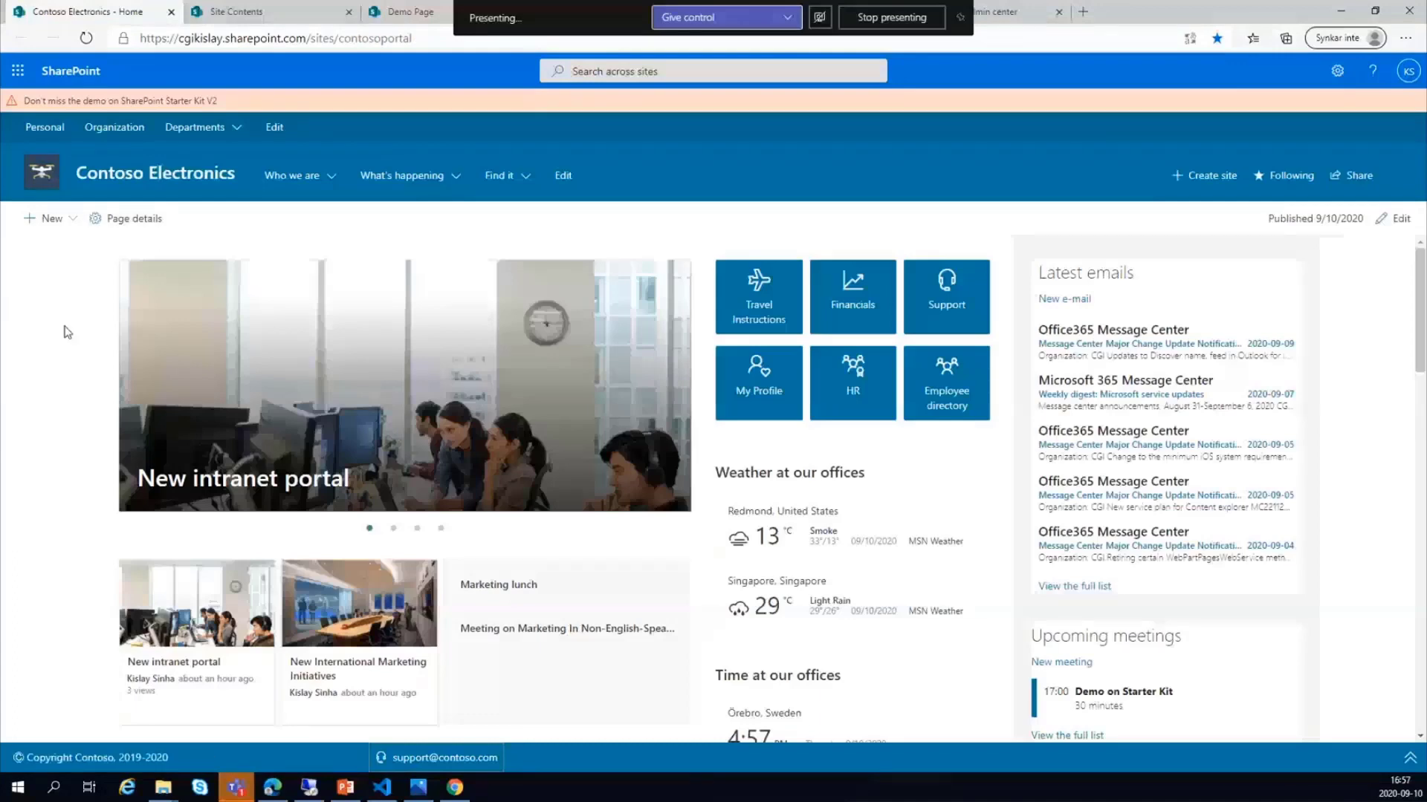
scroll(65, 328, down, 1)
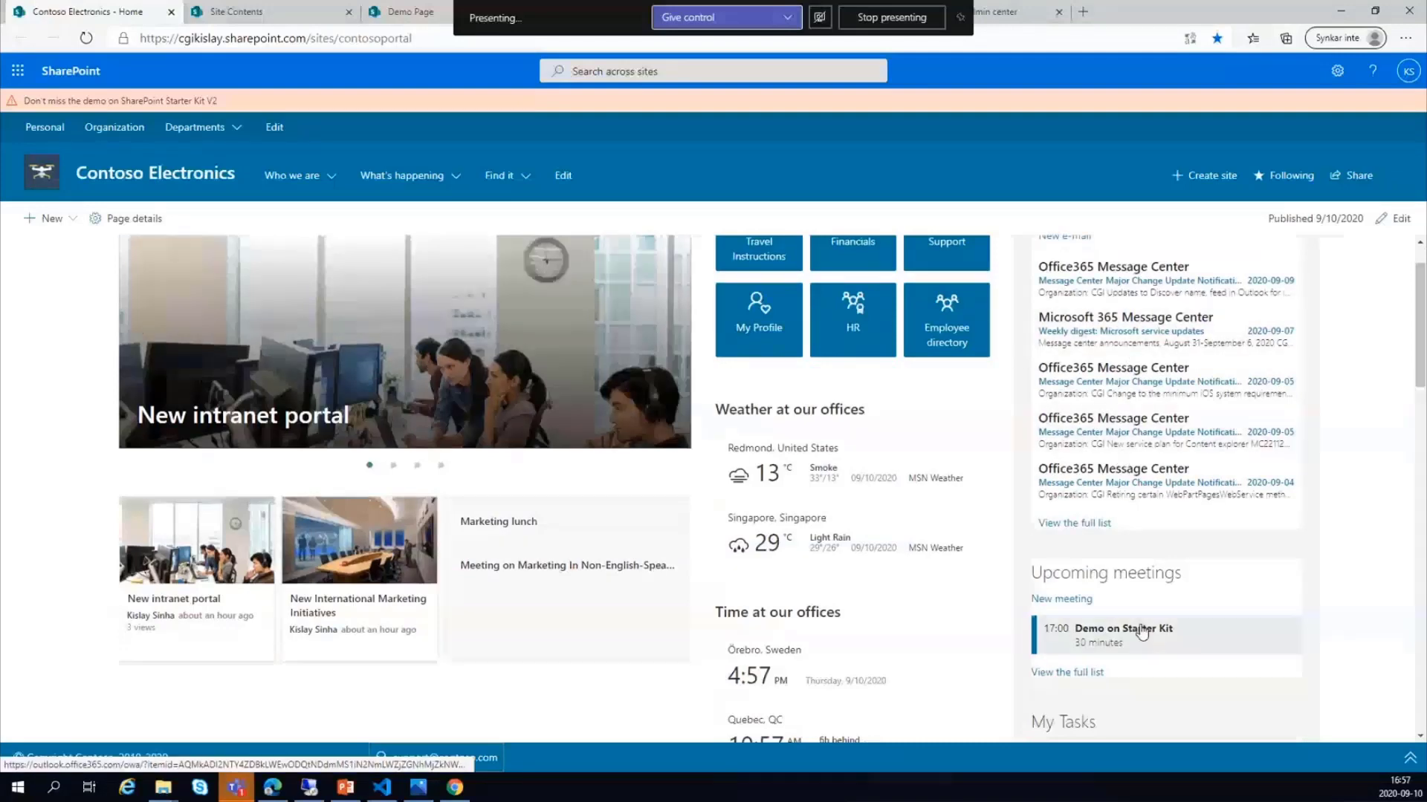
scroll(1333, 468, down, 5)
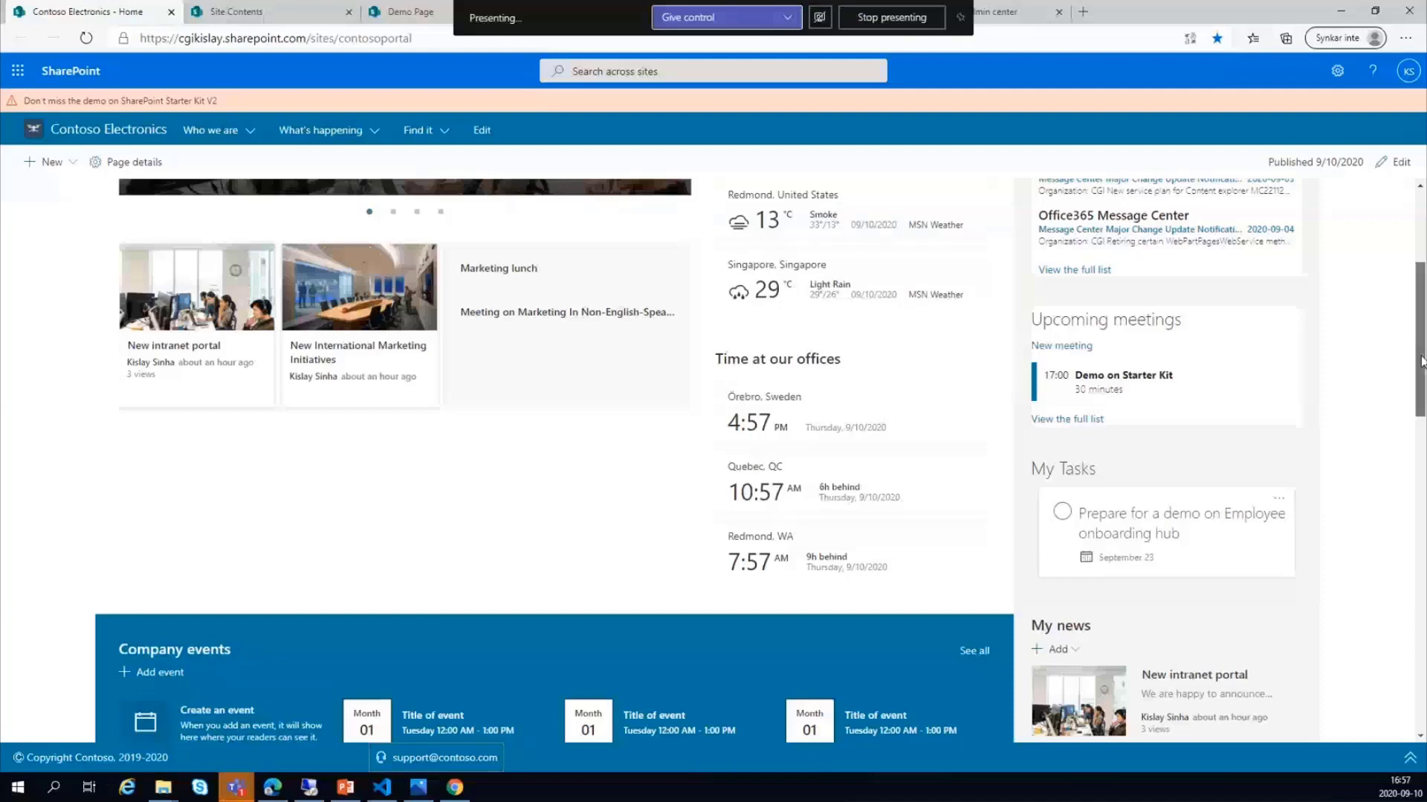
drag(1420, 361, 1423, 553)
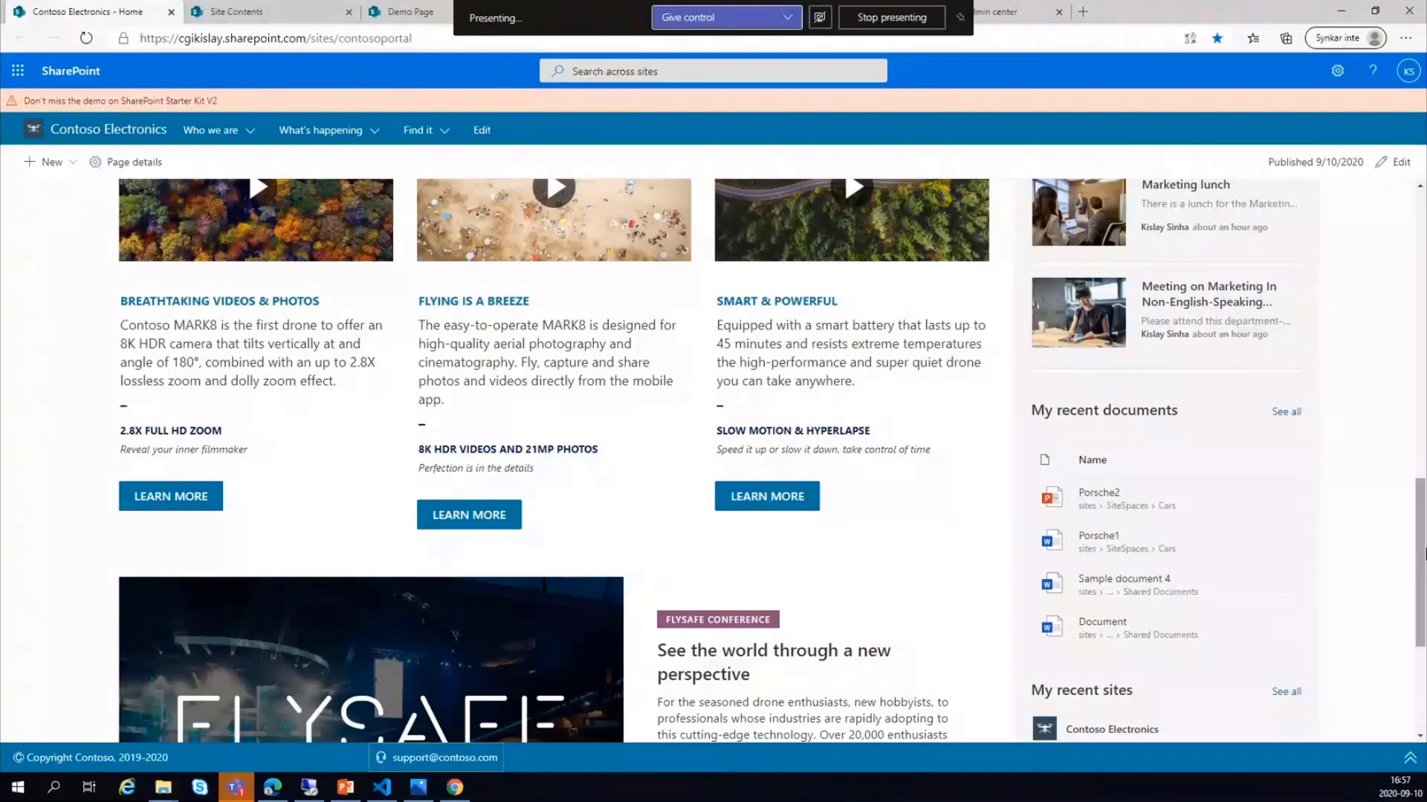
drag(1423, 554, 1422, 614)
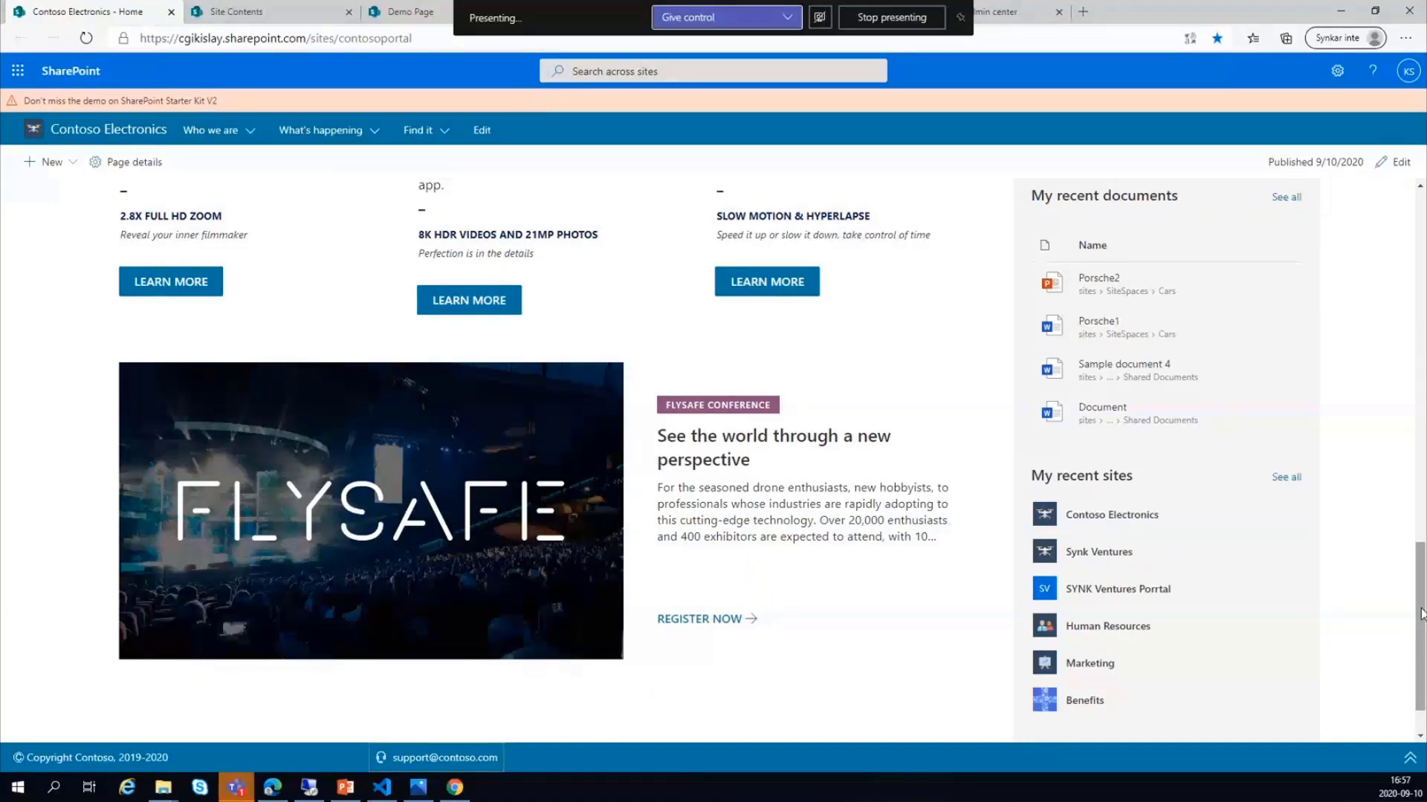
drag(1423, 614, 1422, 654)
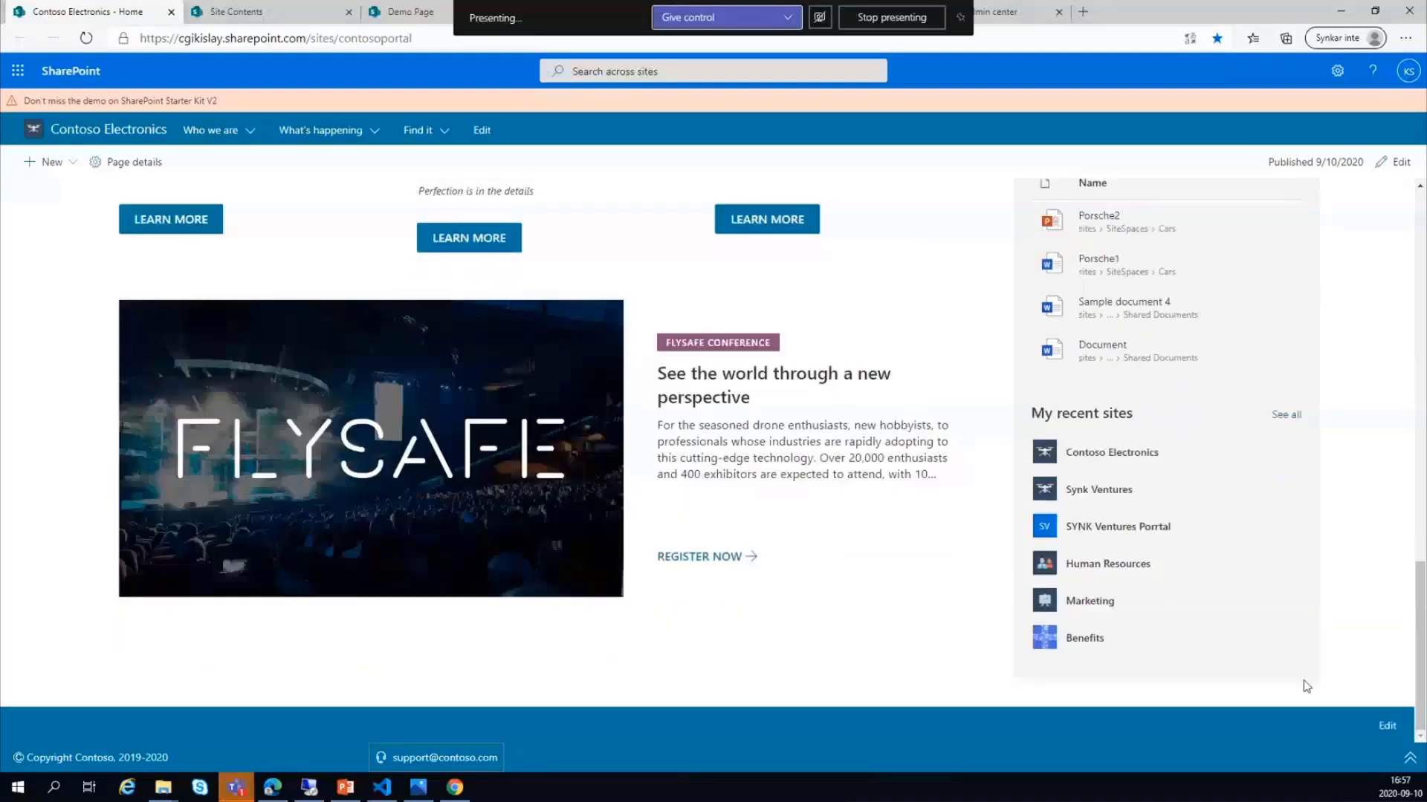
click(1409, 758)
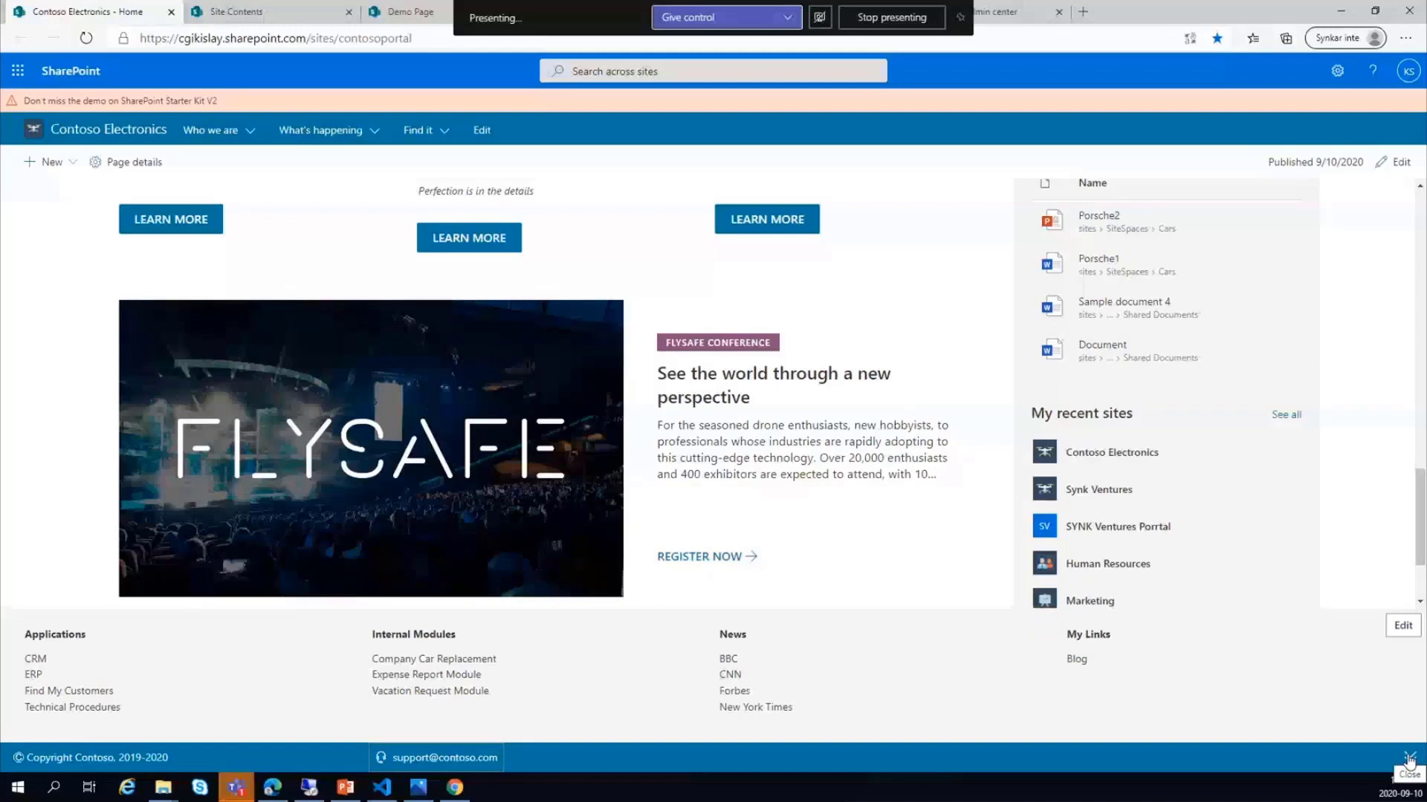
click(1410, 758)
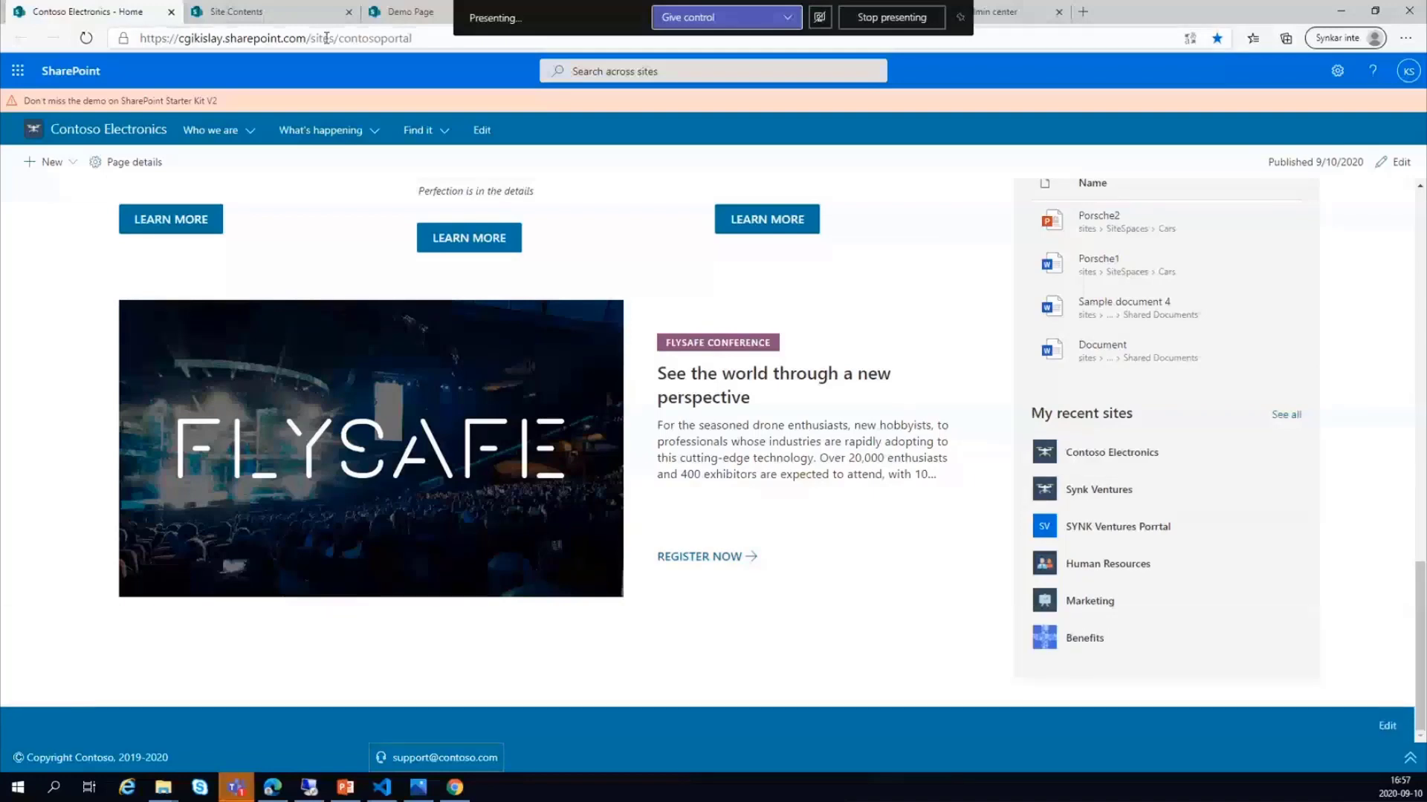
click(236, 11)
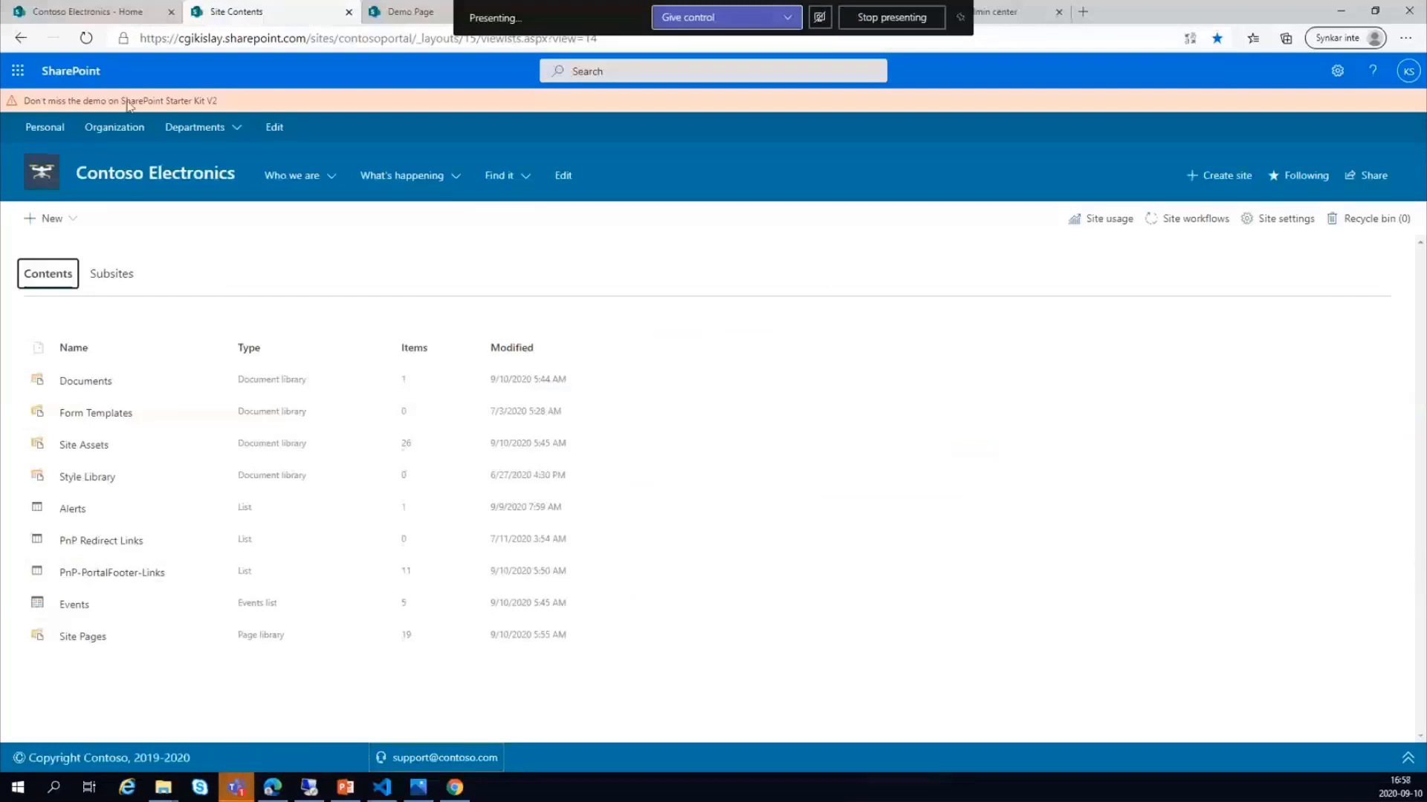
click(75, 12)
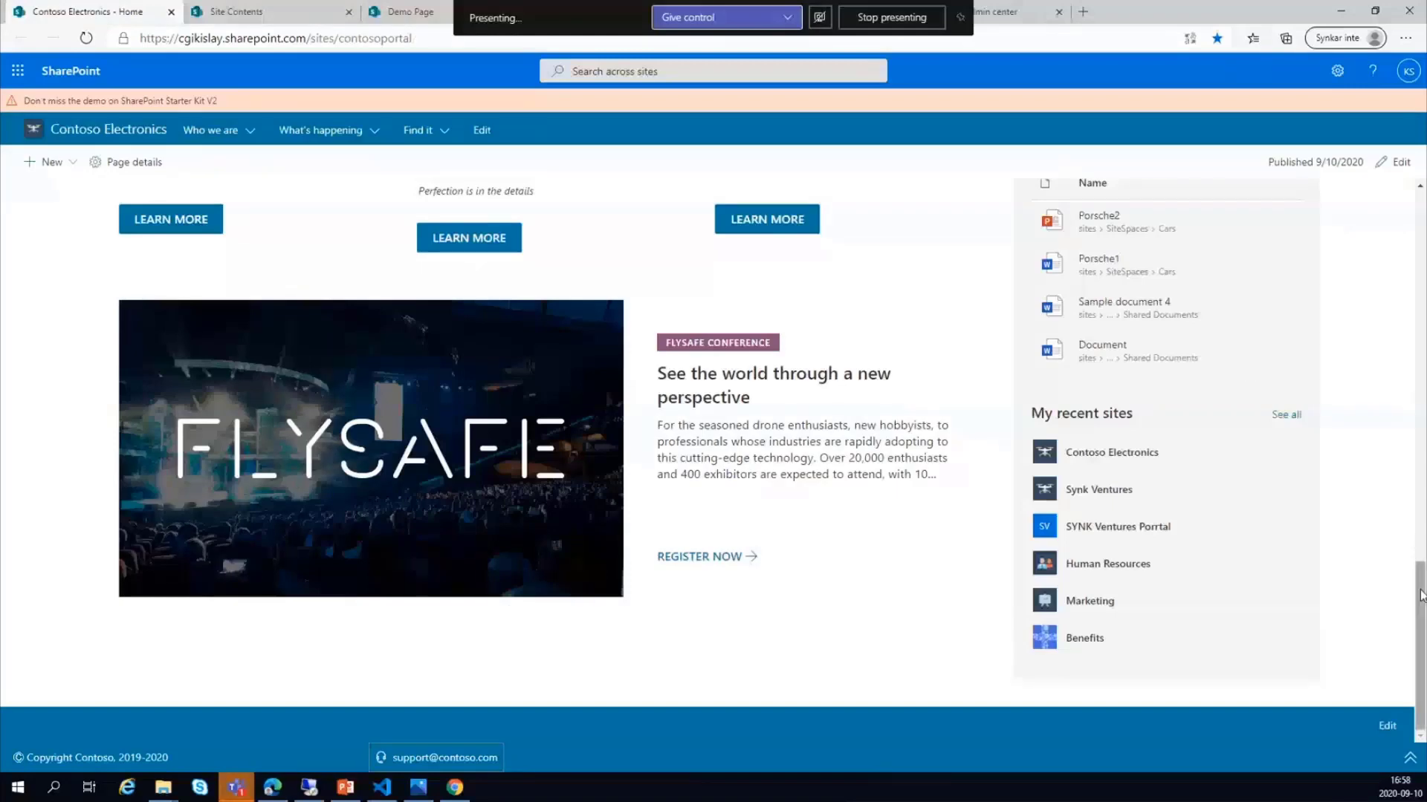
drag(1420, 595, 1420, 290)
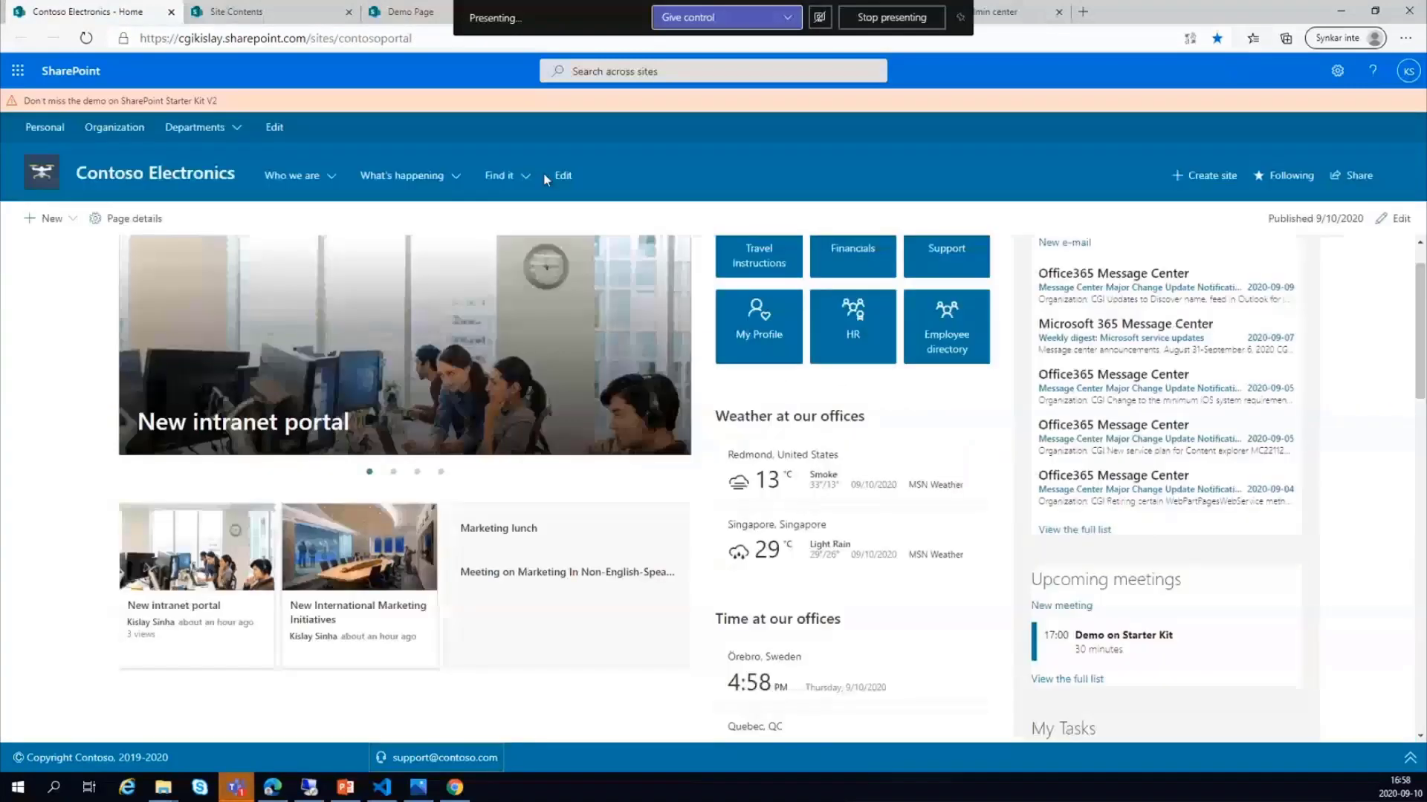
Step: On the Personal page, filter the People Directory to names starting with S
click(38, 129)
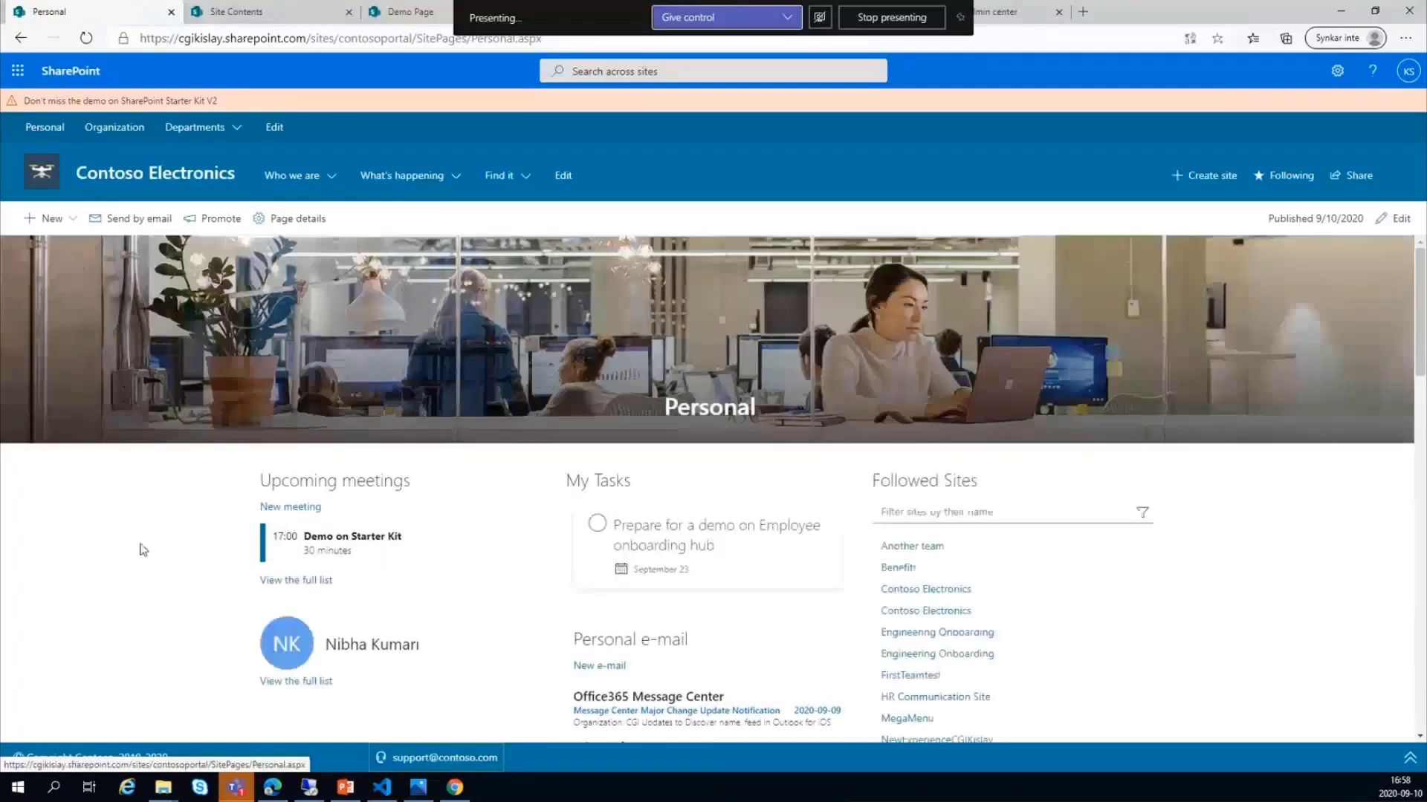
scroll(144, 549, down, 2)
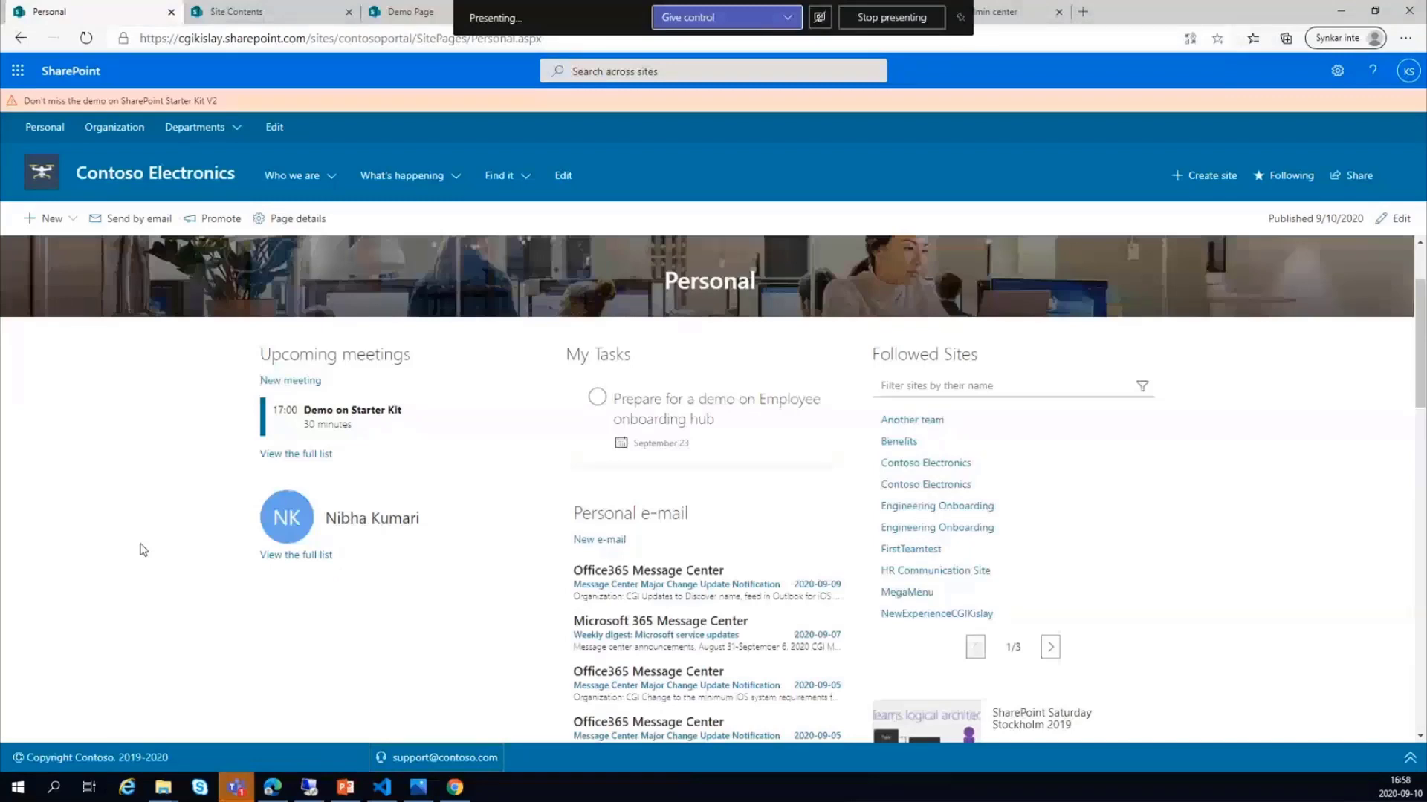
scroll(144, 550, down, 1)
scroll(144, 550, down, 1)
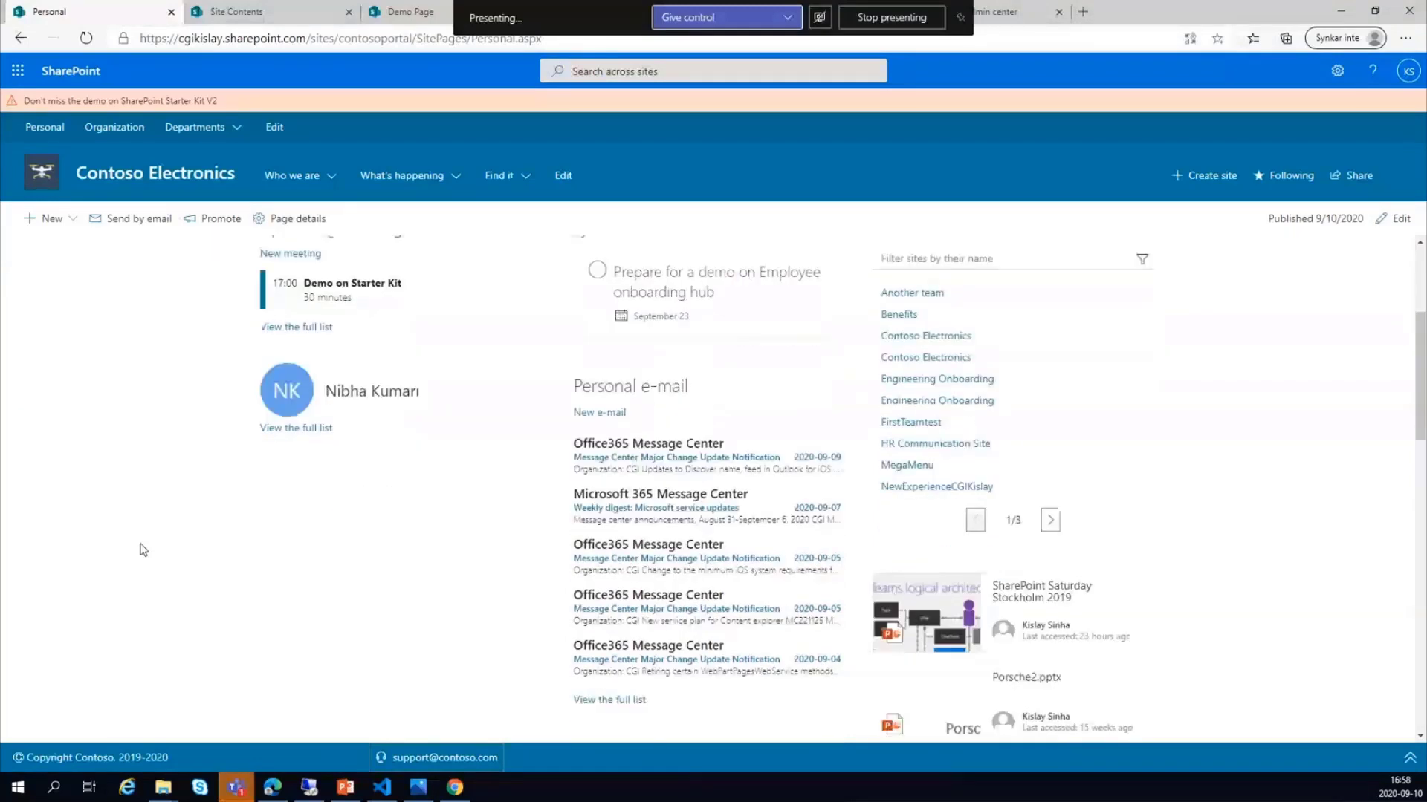
scroll(143, 549, down, 6)
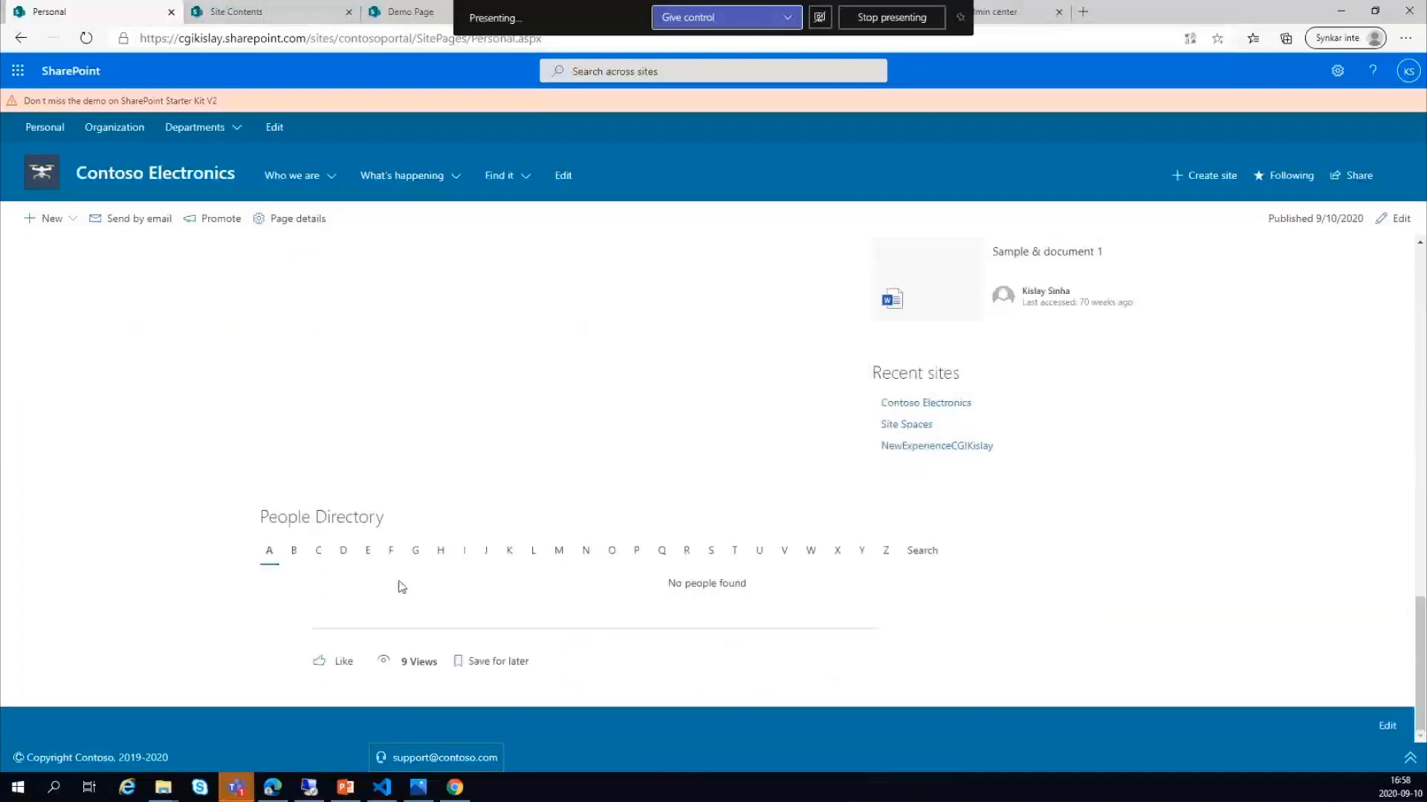
click(712, 552)
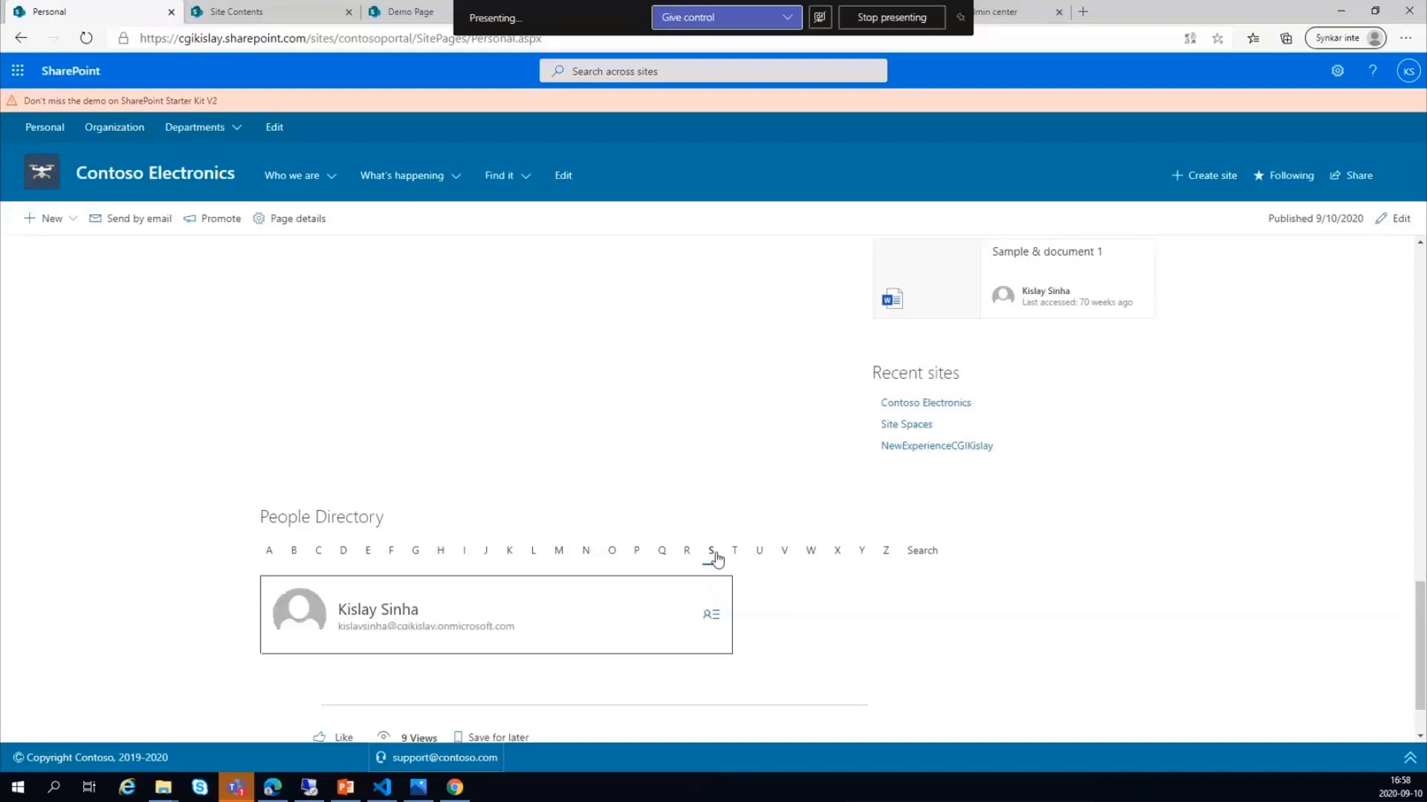
Step: Go to the Human Resources department site, then to Marketing, from the Departments menu
click(194, 127)
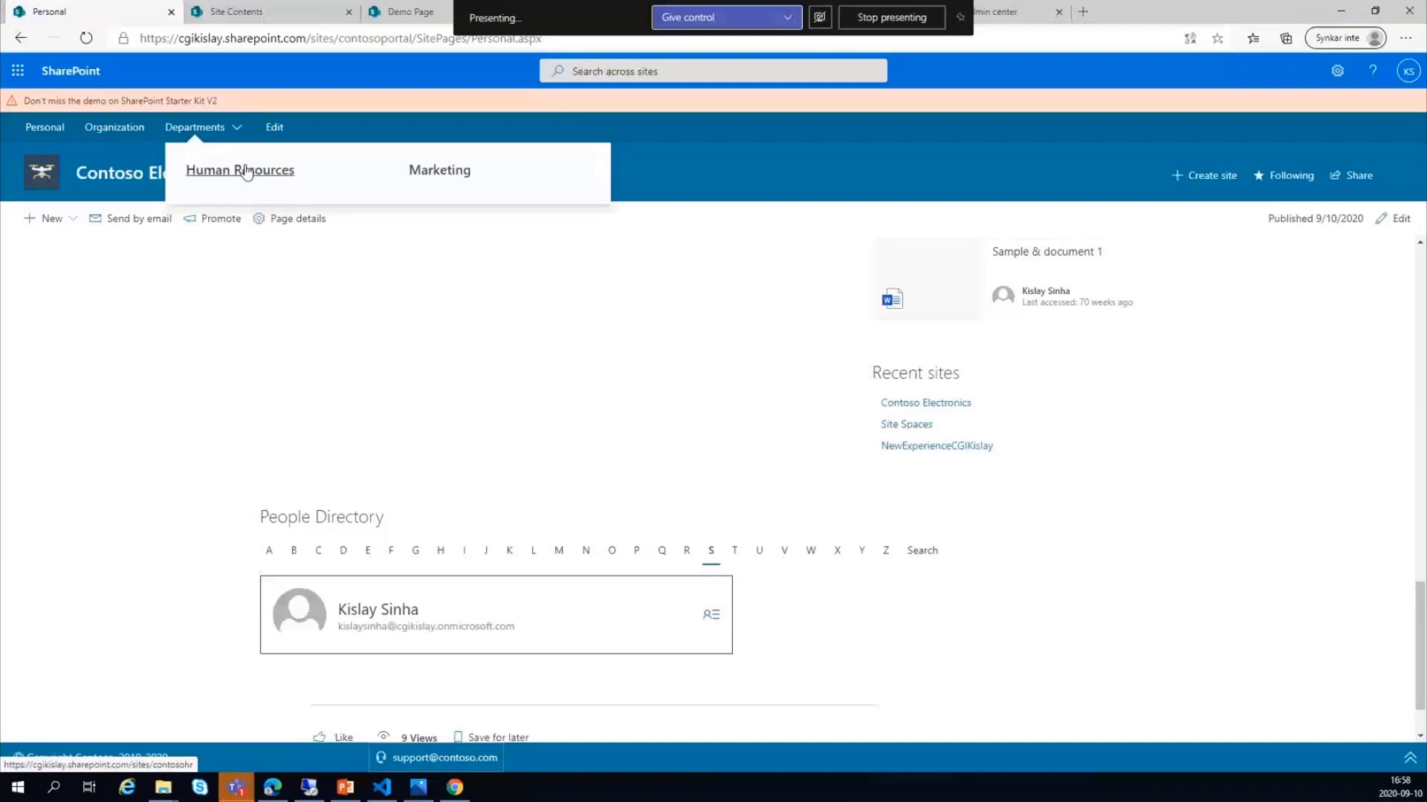
click(247, 172)
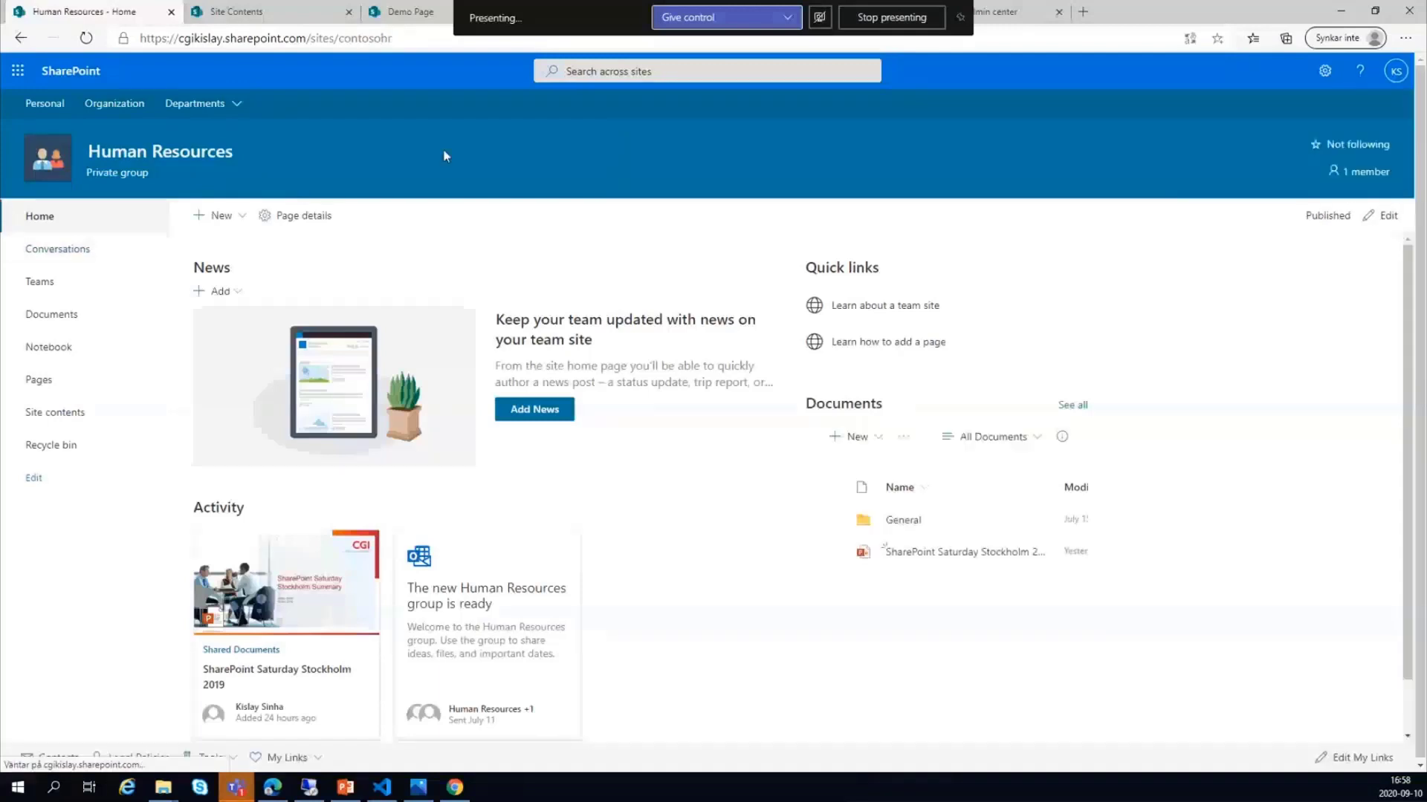
click(194, 104)
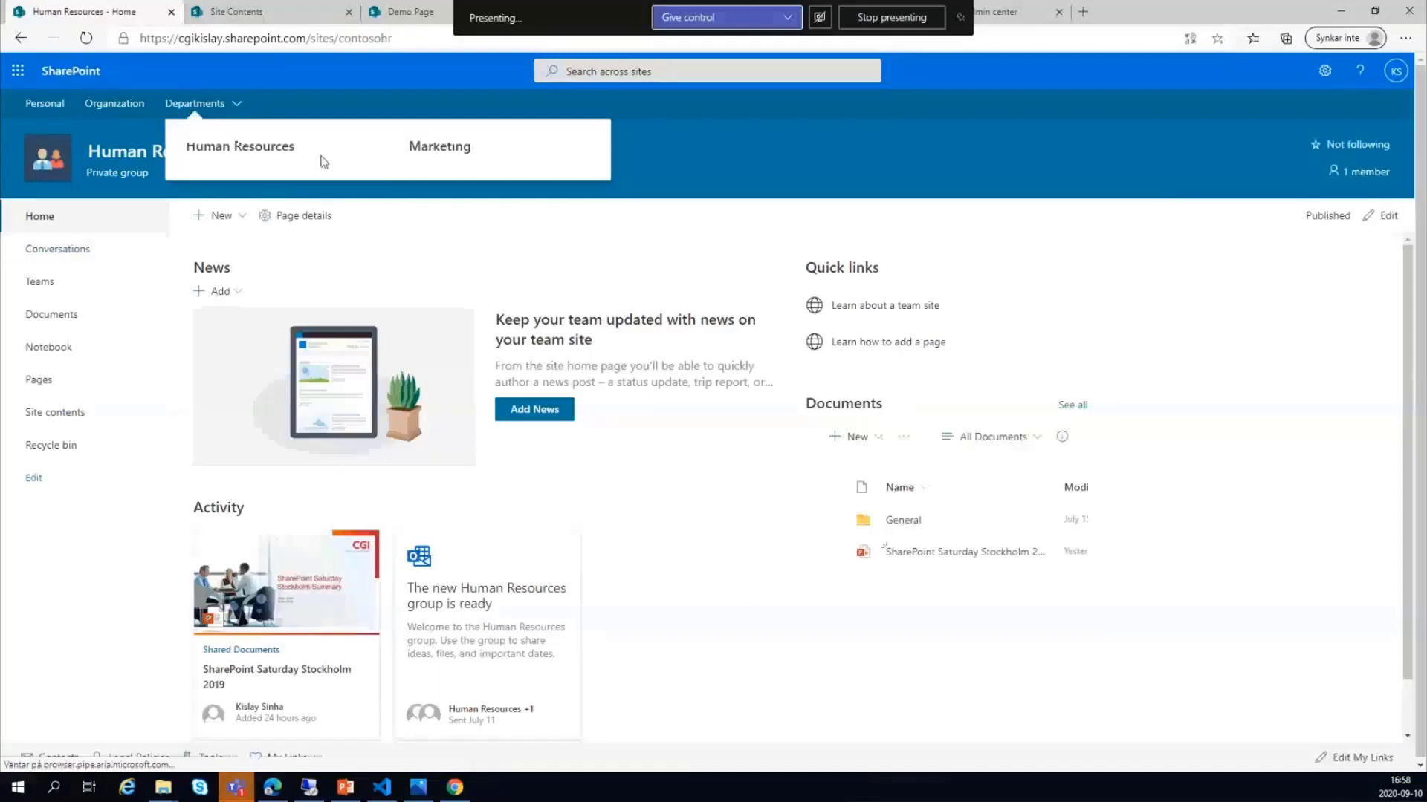
click(435, 147)
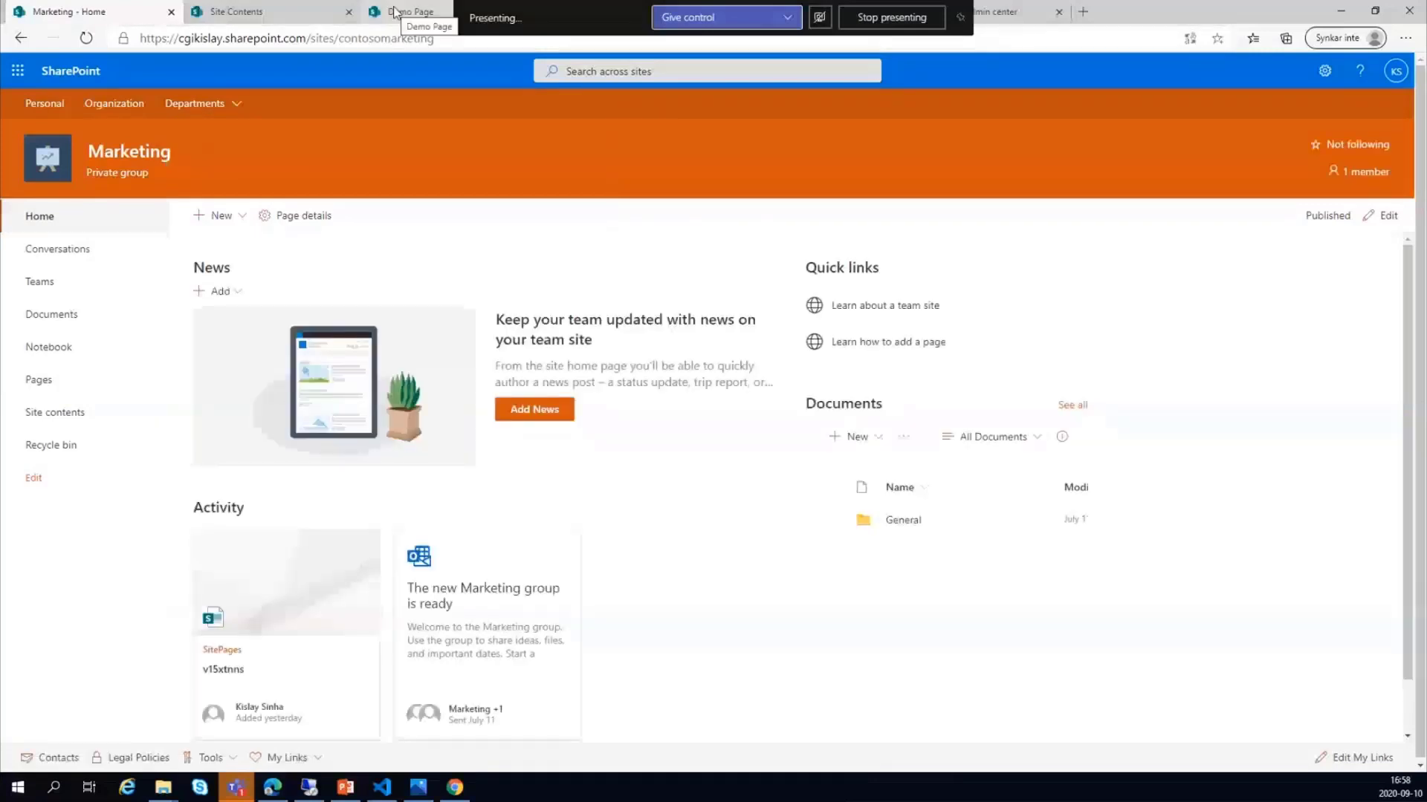
Step: Review the Demo Page's Recent contacts and Leadership sections, then go to the Personal page
click(394, 12)
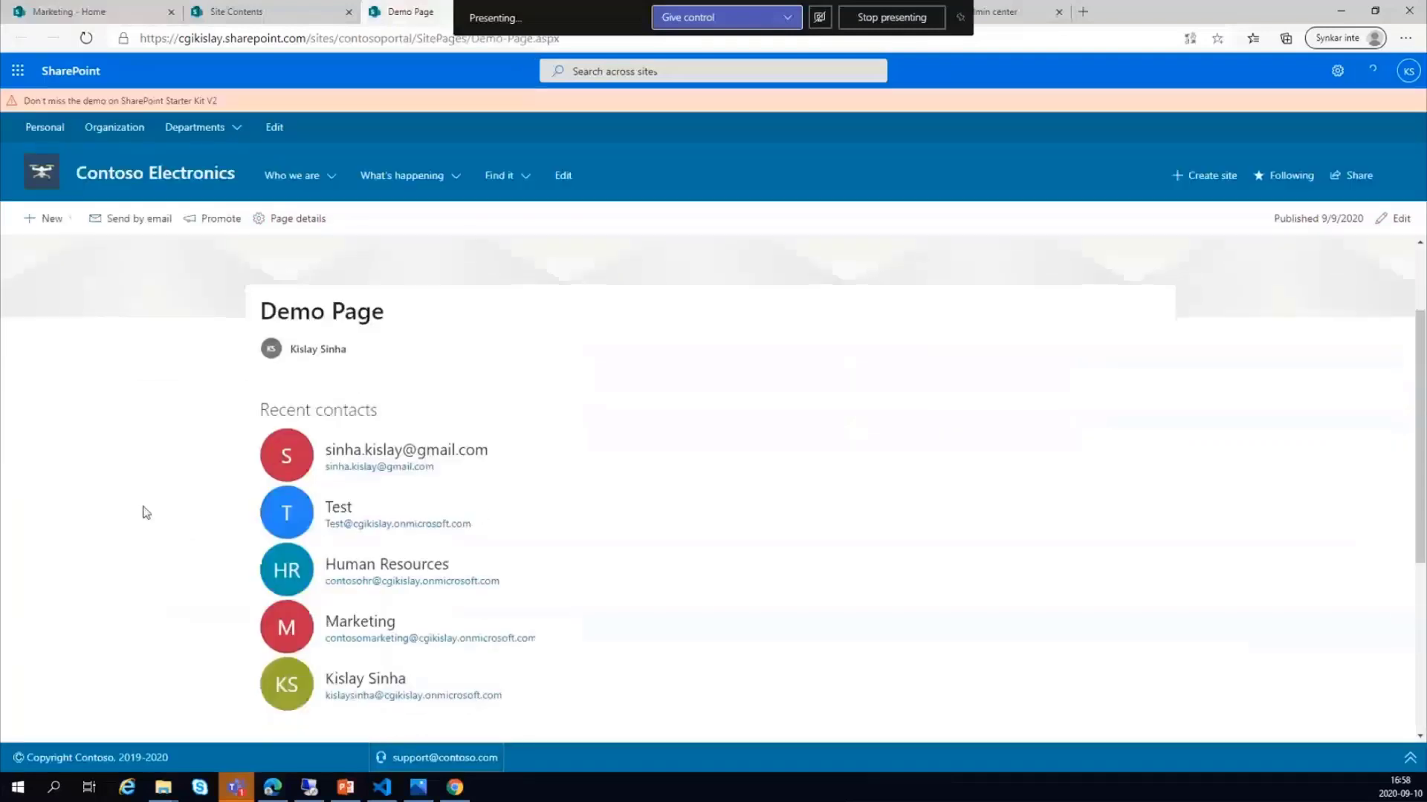
scroll(147, 513, down, 1)
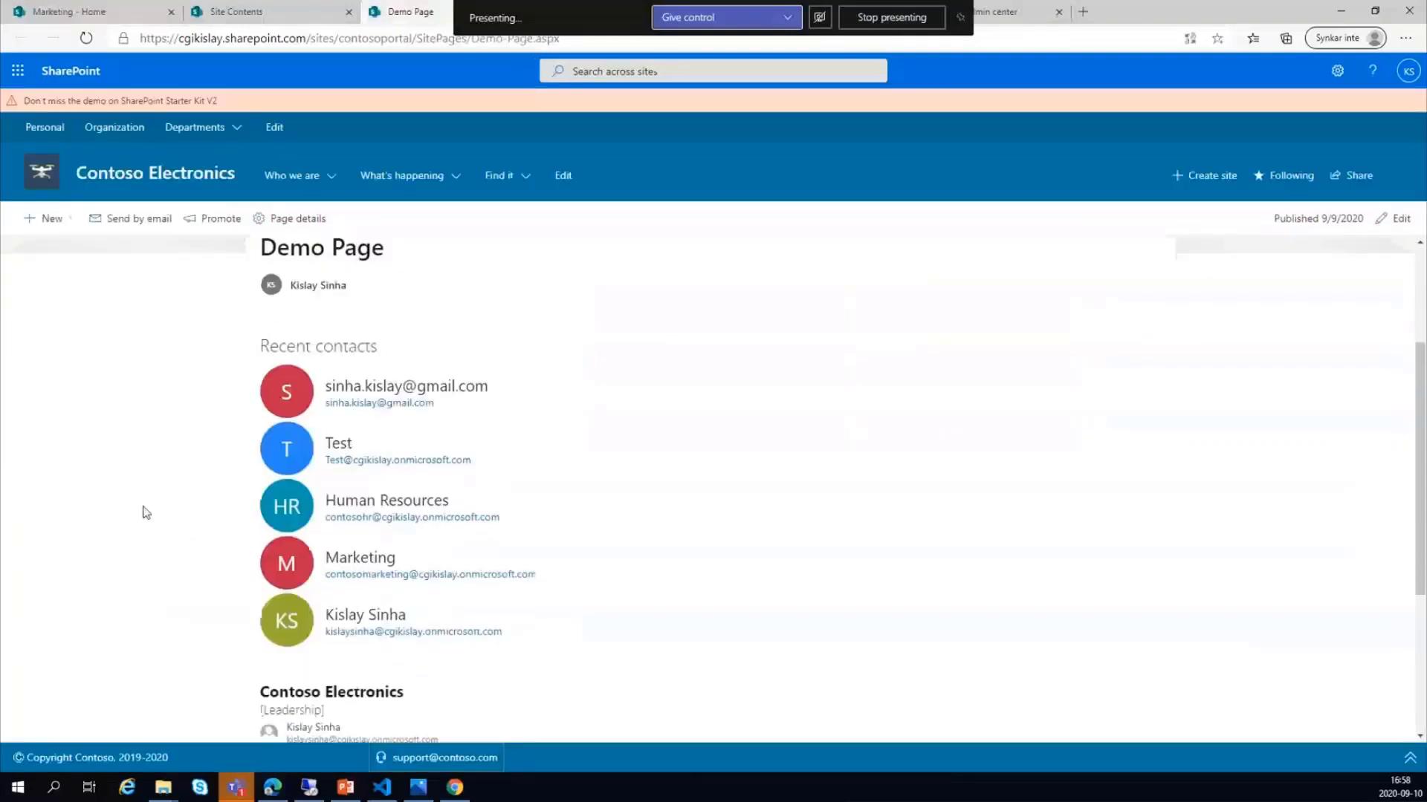
scroll(141, 509, down, 3)
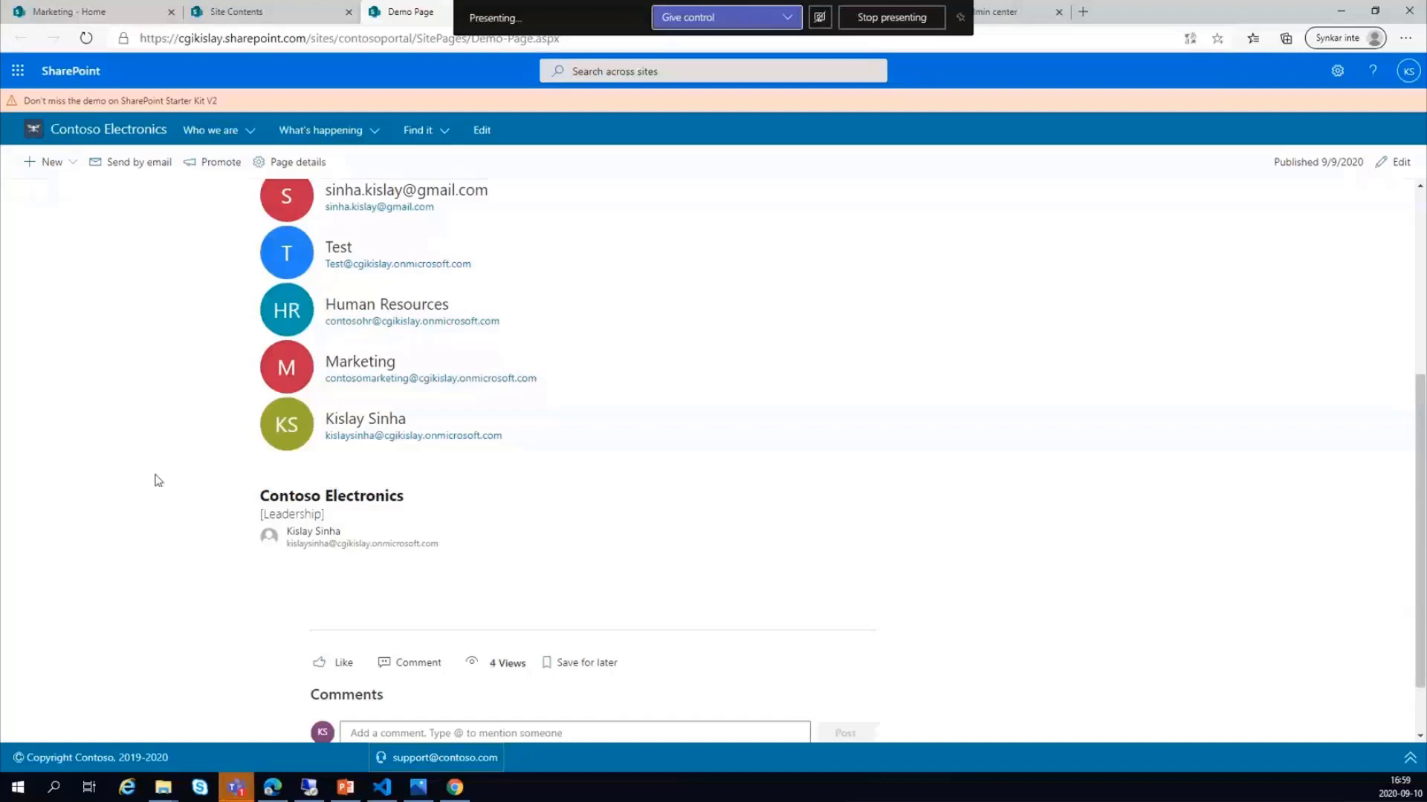
scroll(158, 480, up, 1)
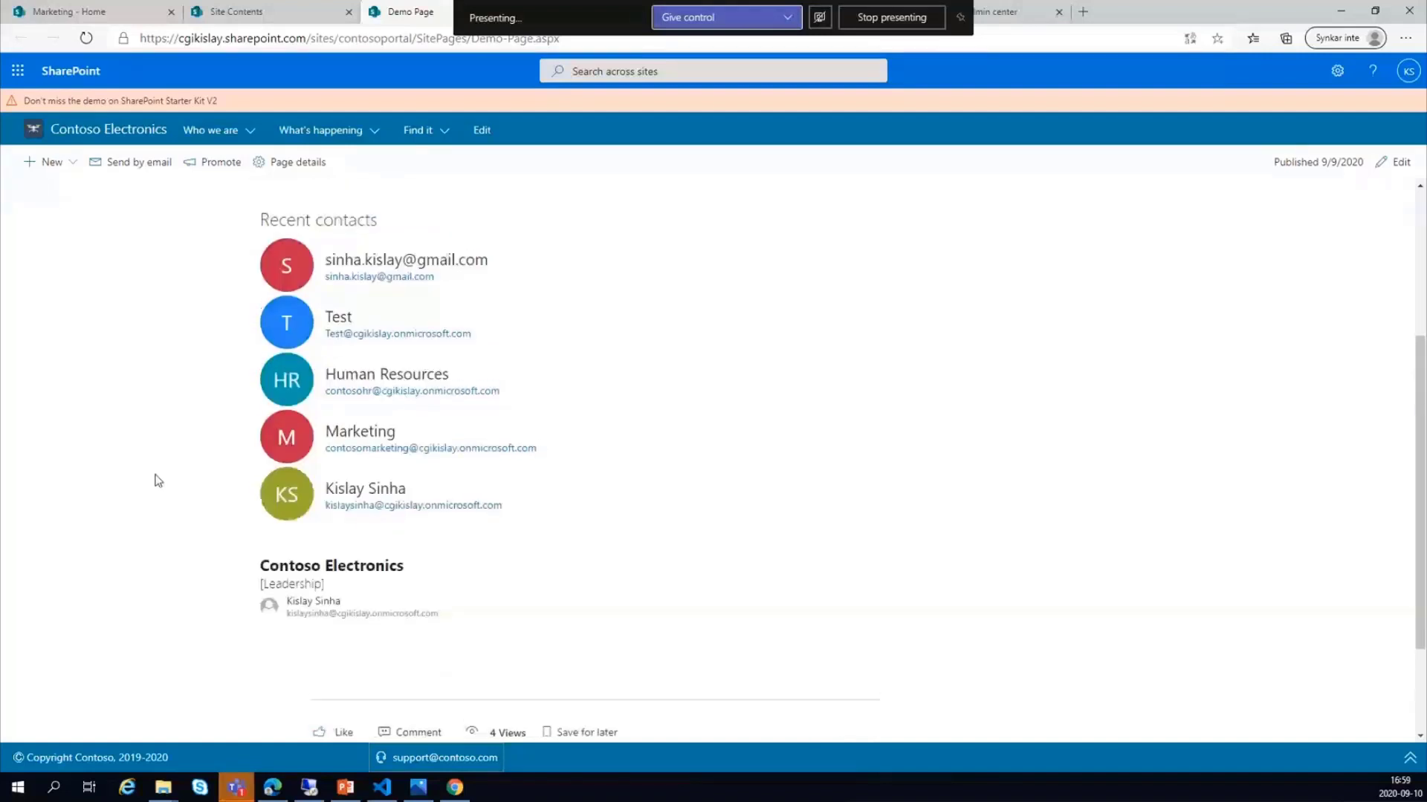
scroll(156, 479, up, 4)
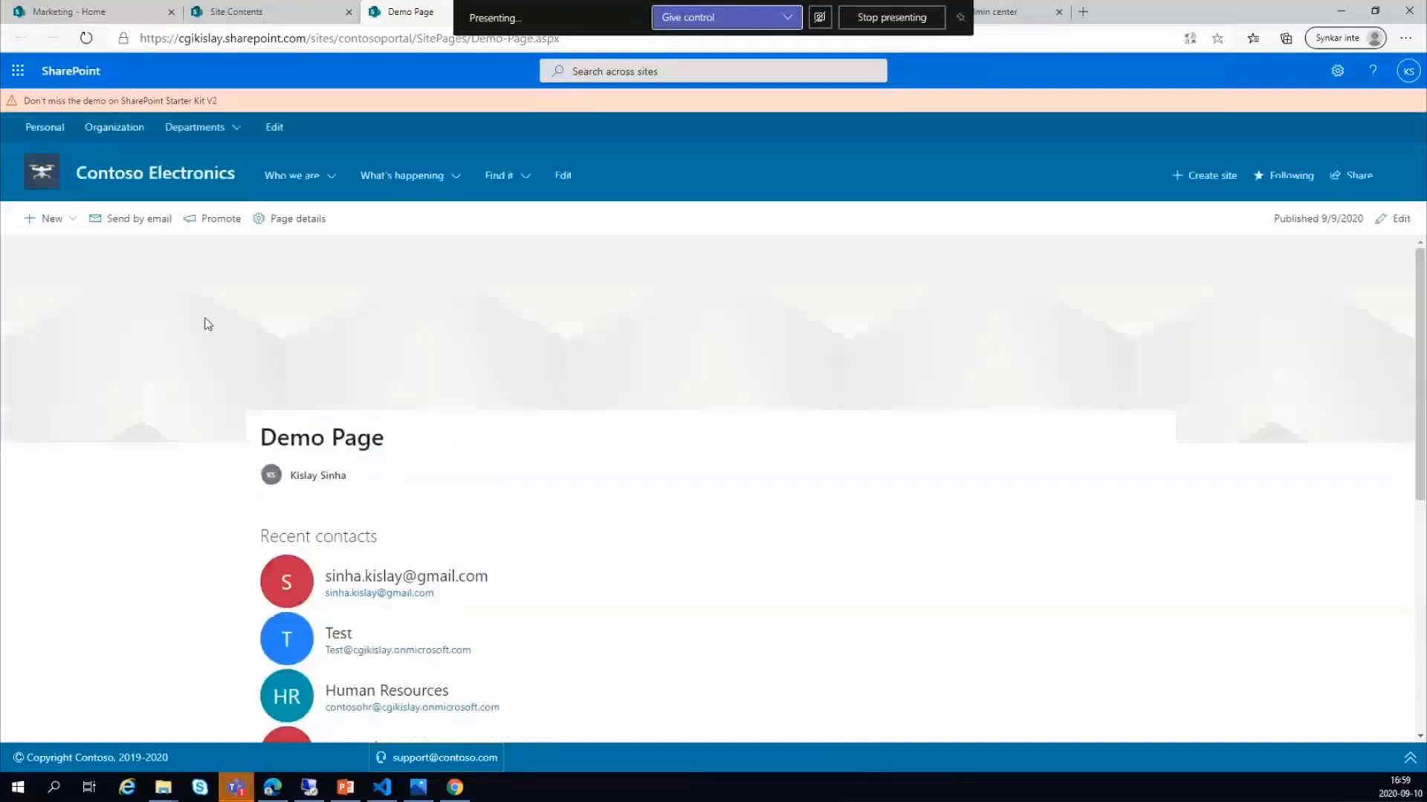
click(45, 133)
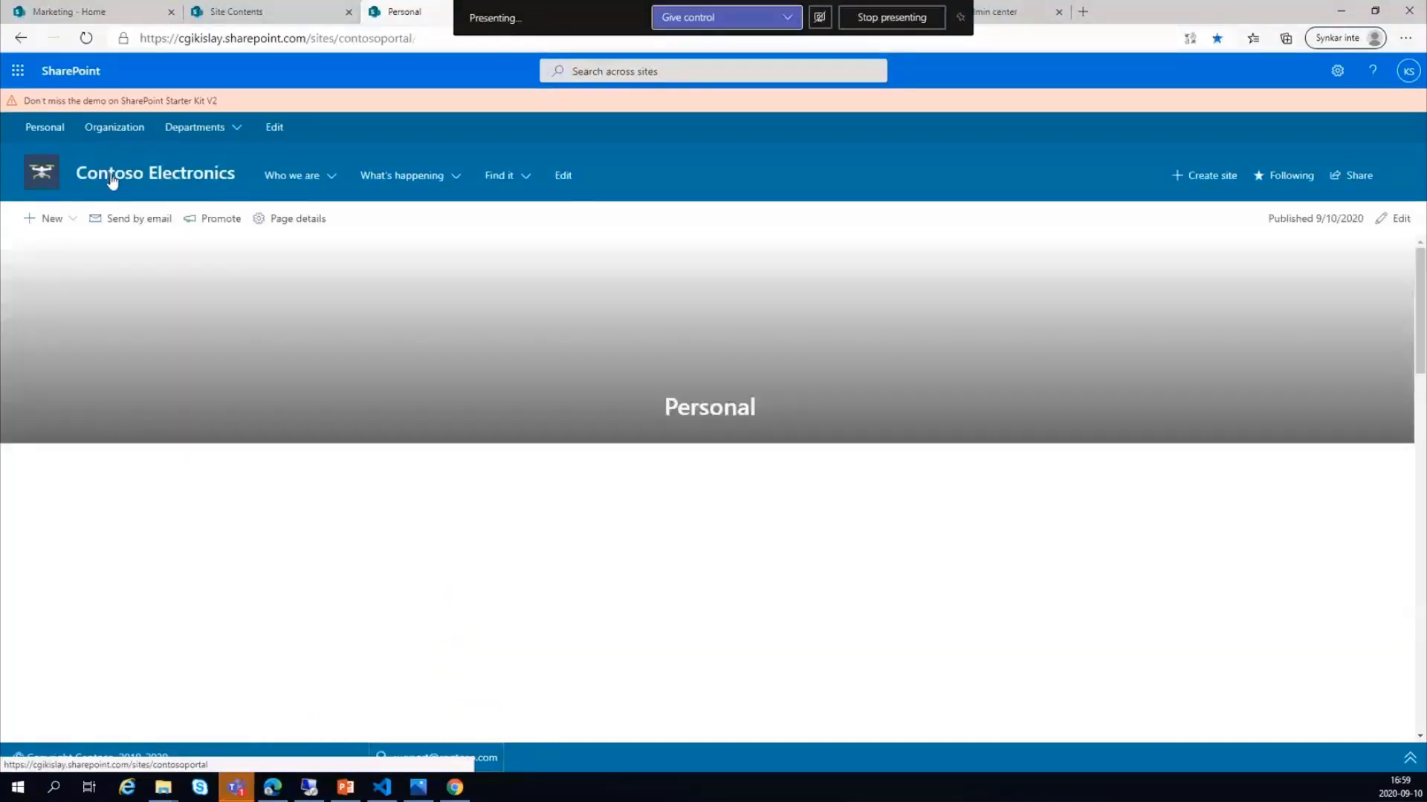
Step: Return to the Contoso Electronics portal home page via its site title
click(113, 178)
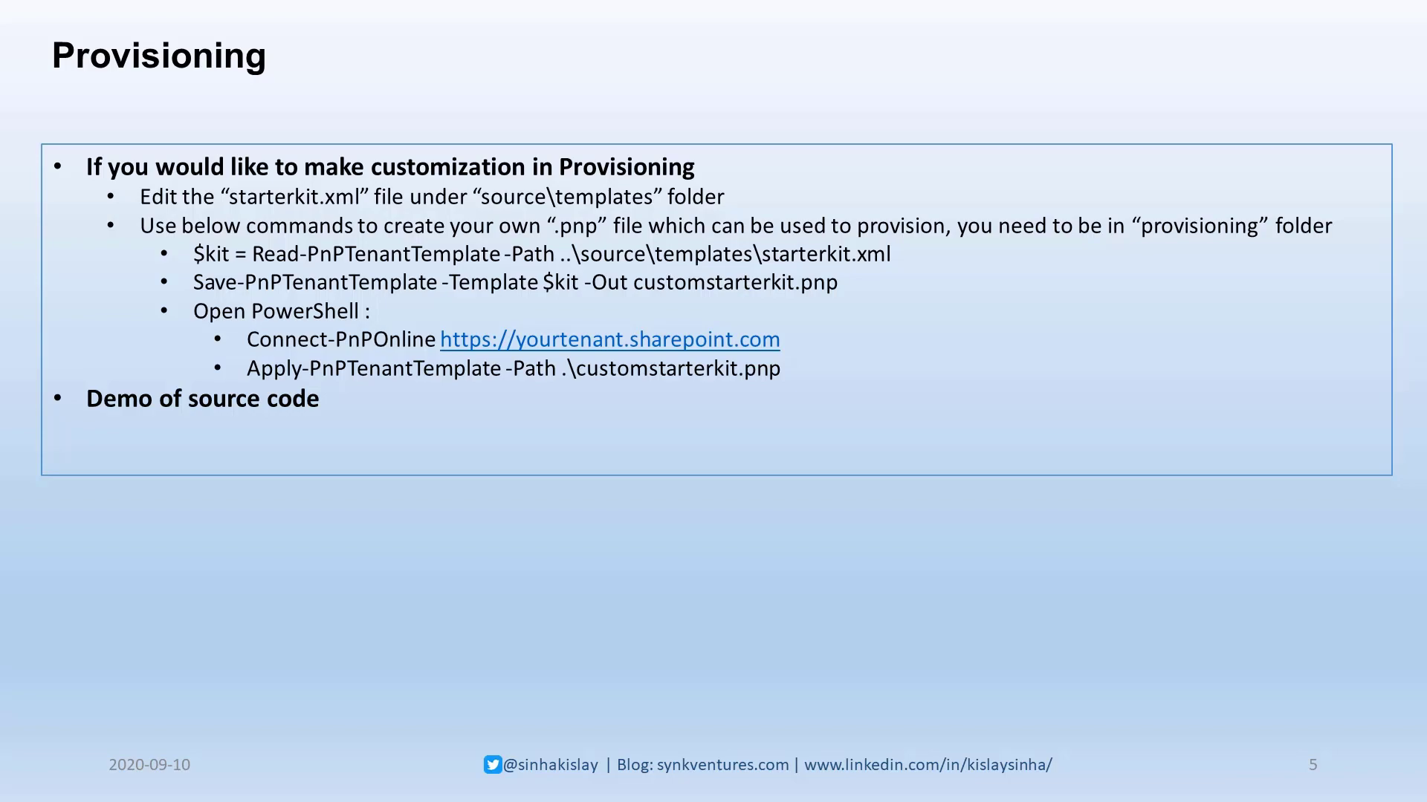
Step: Switch to VS Code and open starterkit.xml from the sp-starter-kit-master templates folder
key(alt+Tab)
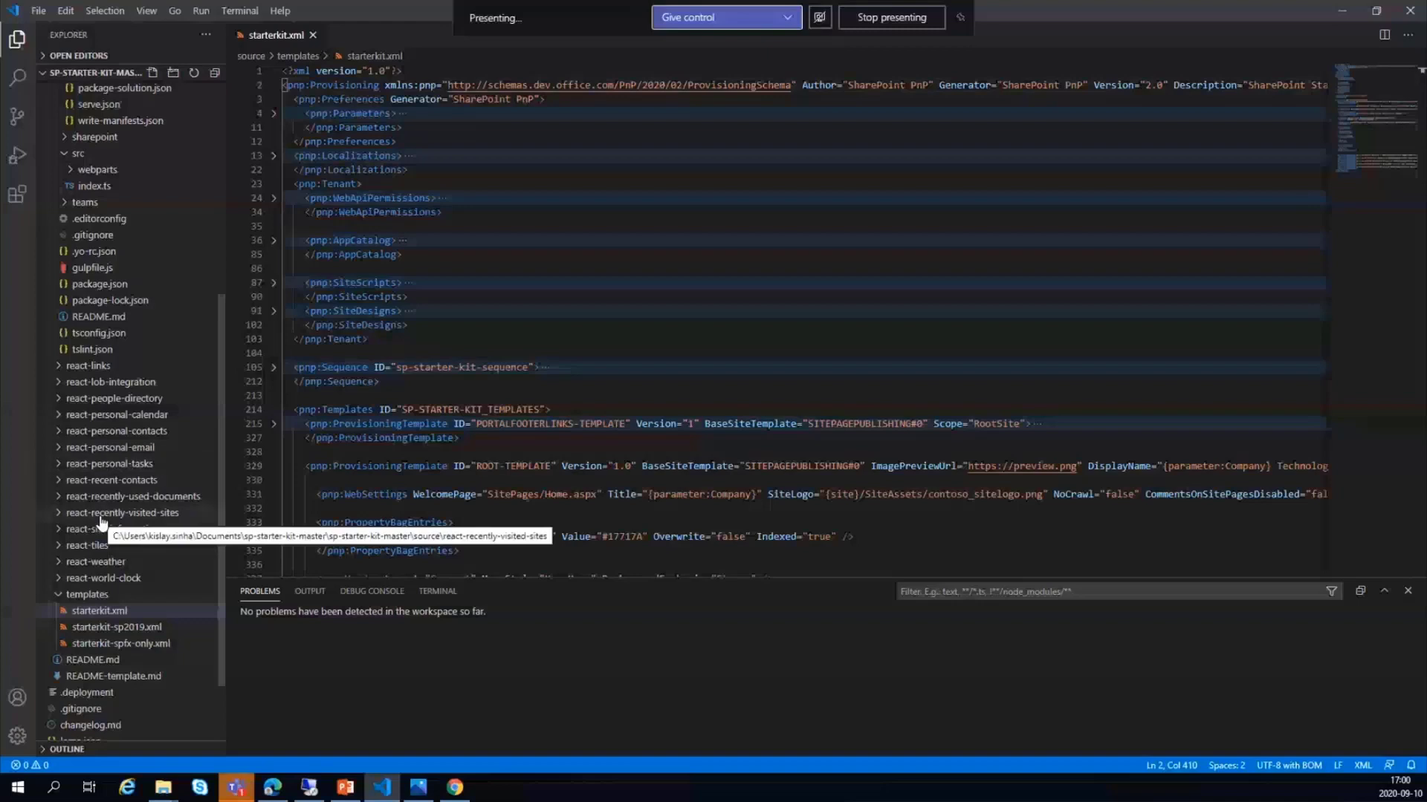
click(102, 612)
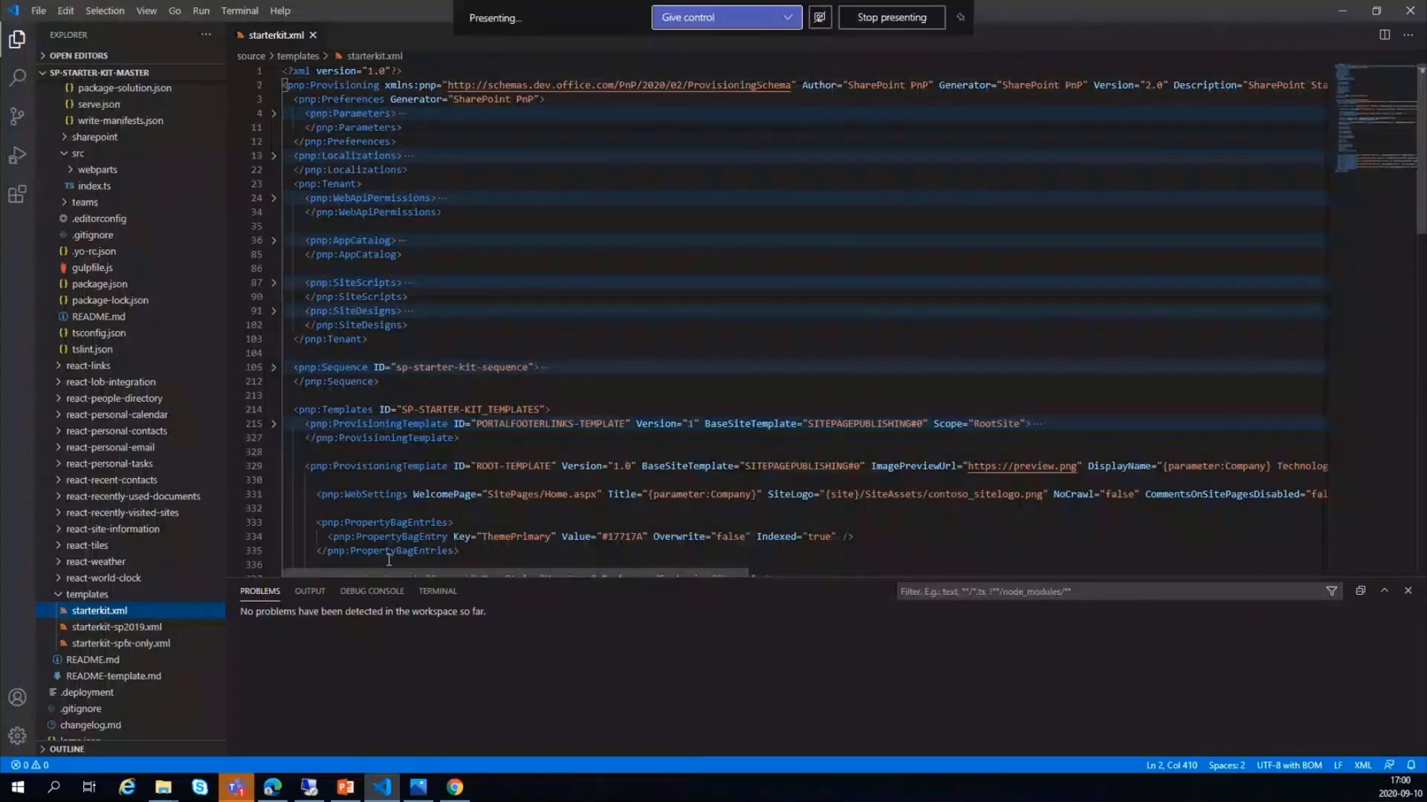
Step: Expand Parameters, fold Preferences, and unfold SiteScripts, SiteDesigns and Sequence in starterkit.xml
click(273, 114)
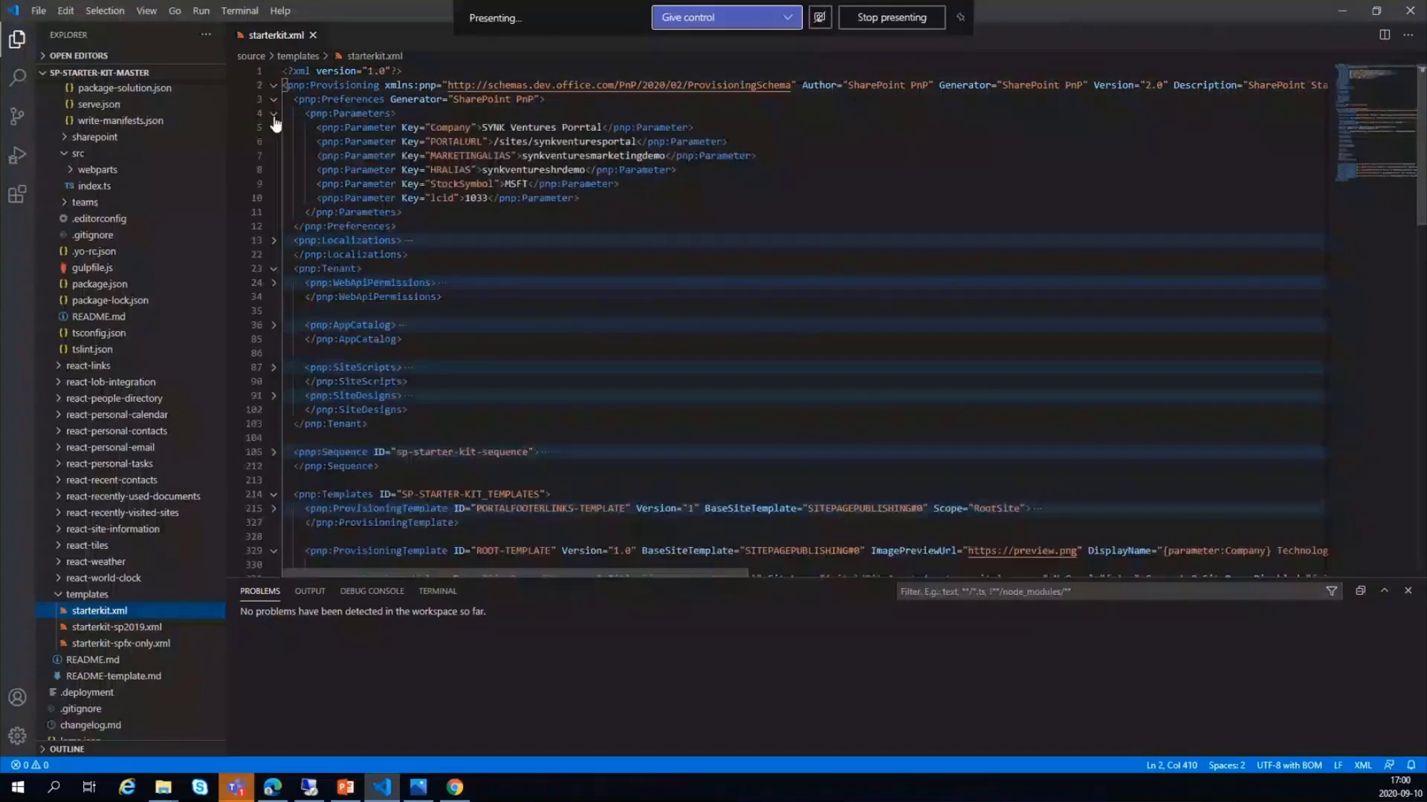
click(273, 101)
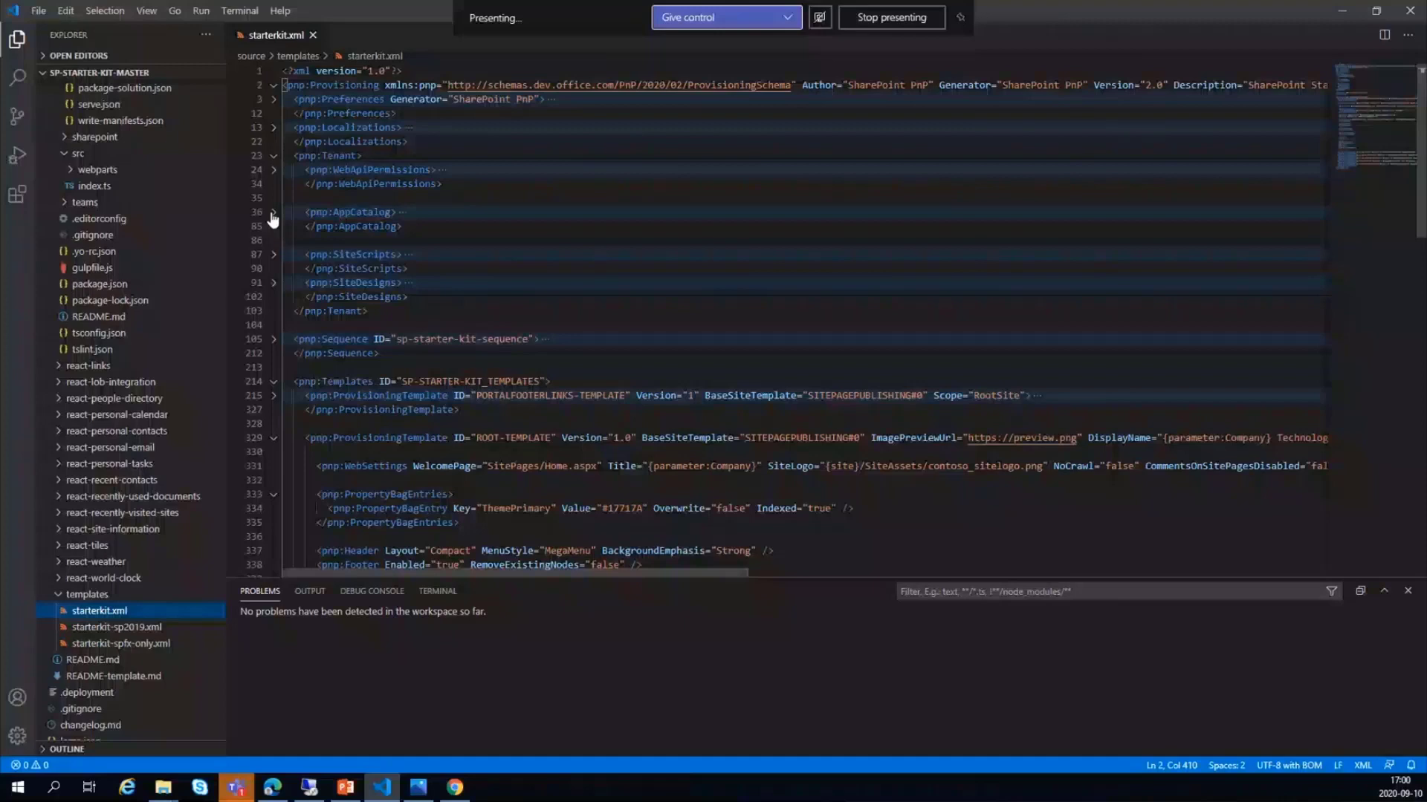
click(273, 254)
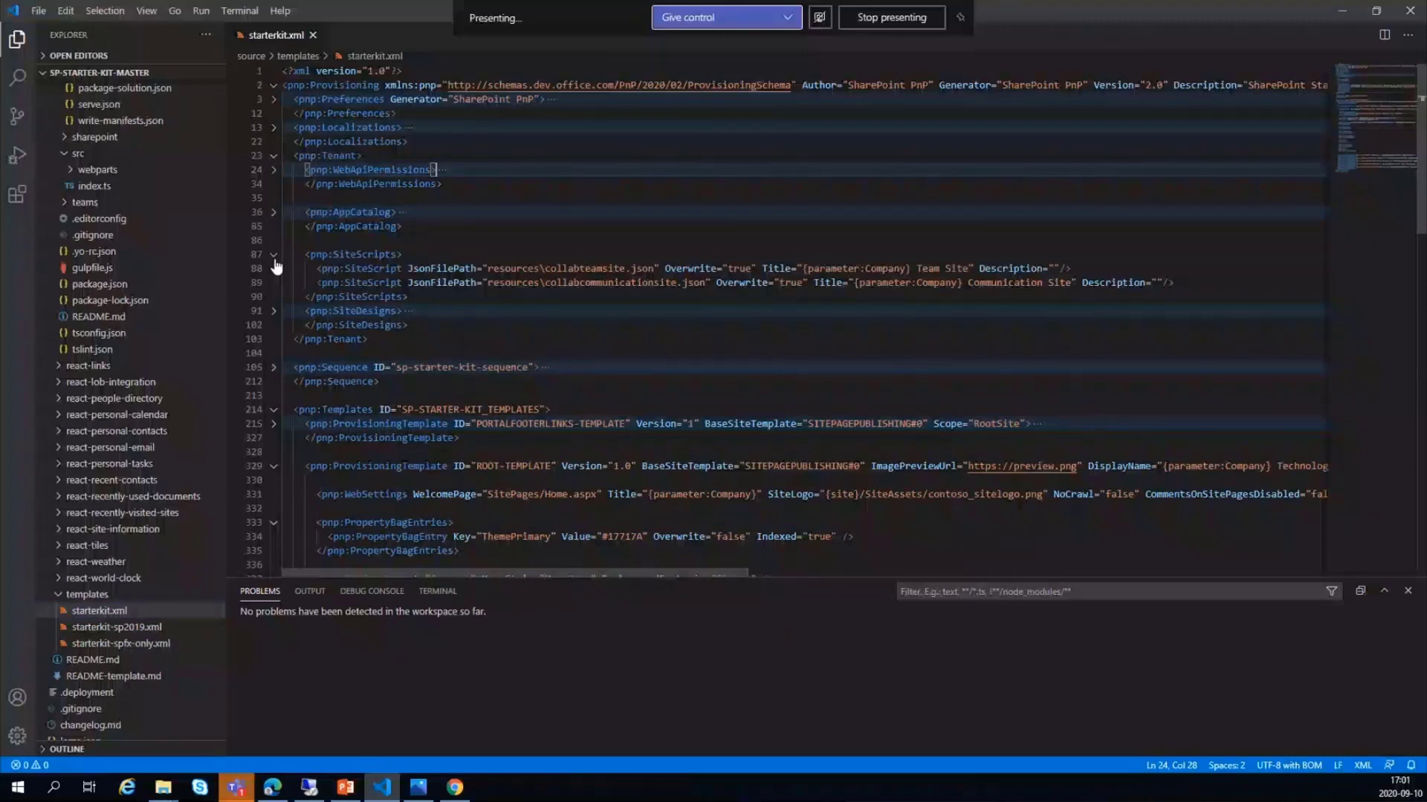
click(274, 311)
click(274, 508)
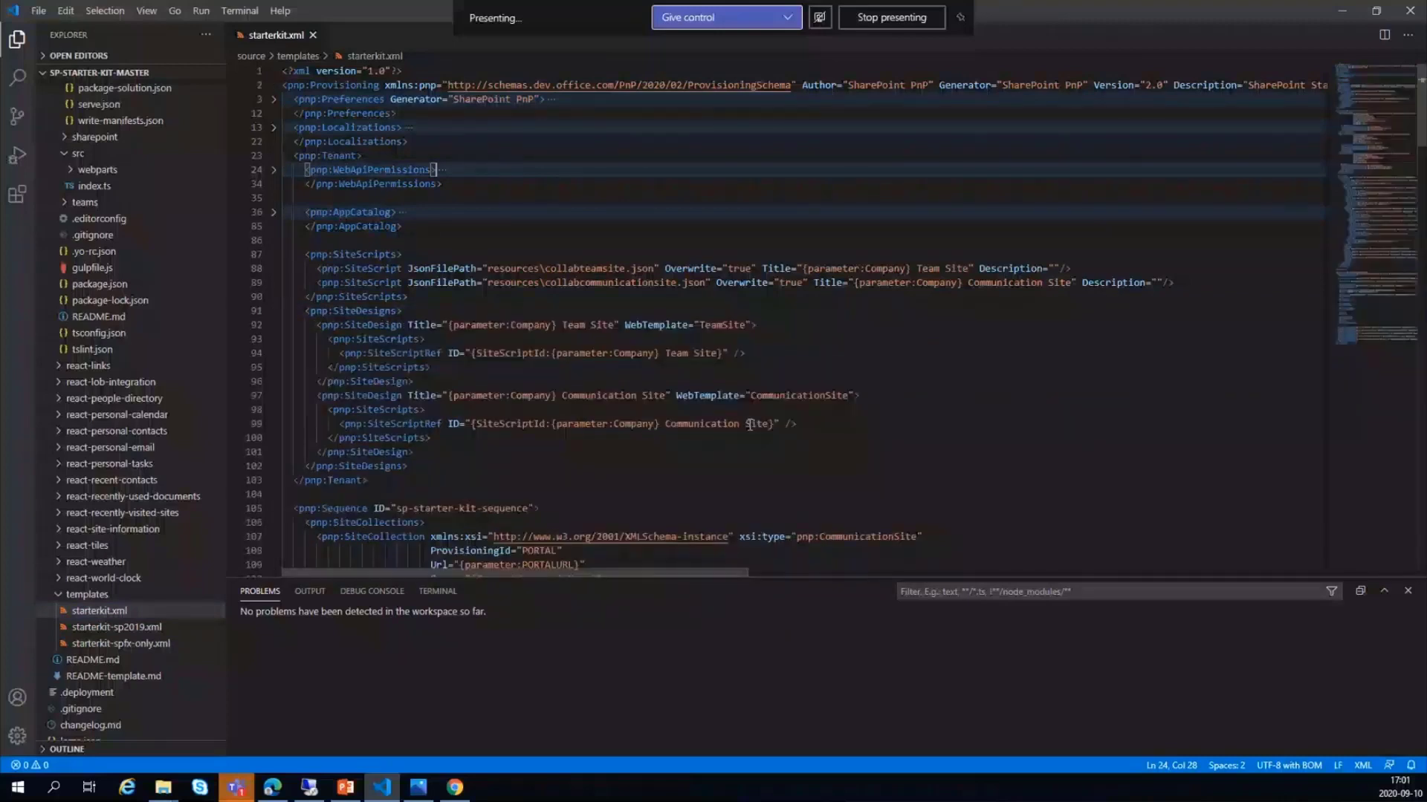
scroll(750, 425, down, 9)
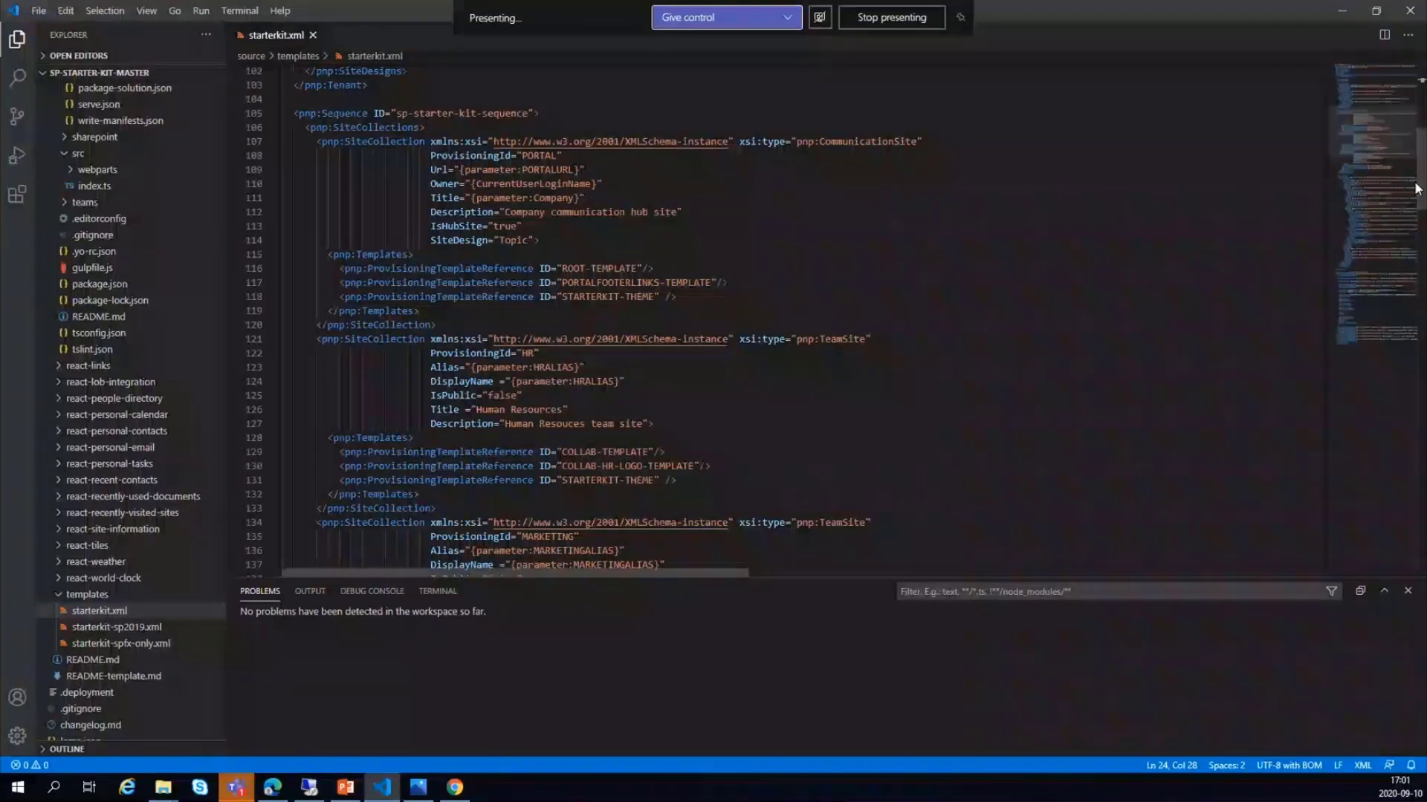
Step: Scroll to the file's end, showing the TermStore footer term set and five provisioning templates
scroll(1417, 188, down, 14)
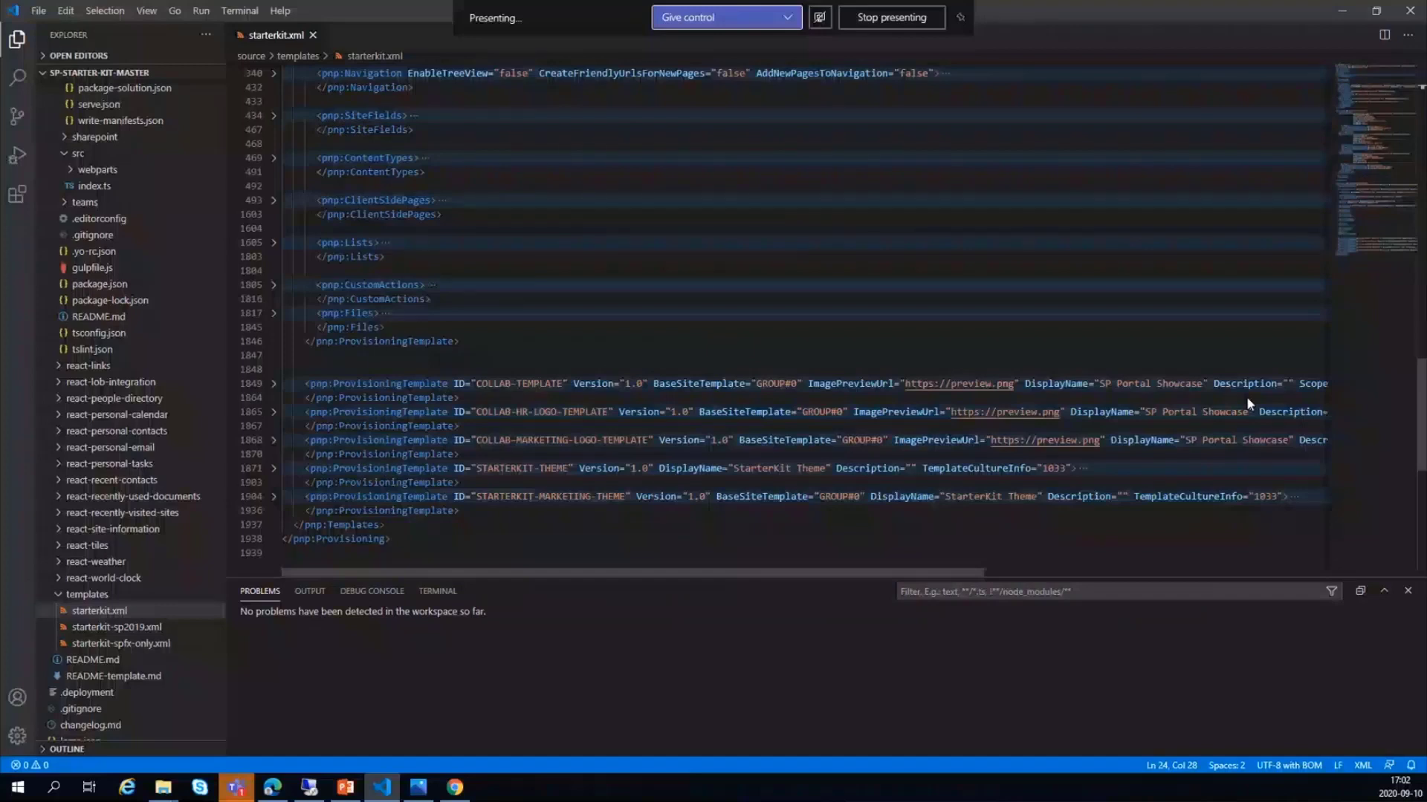
Step: Unfold the pnp:ClientSidePages section of starterkit.xml and scroll down through its page and web part definitions
key(ctrl+shift+bracketright)
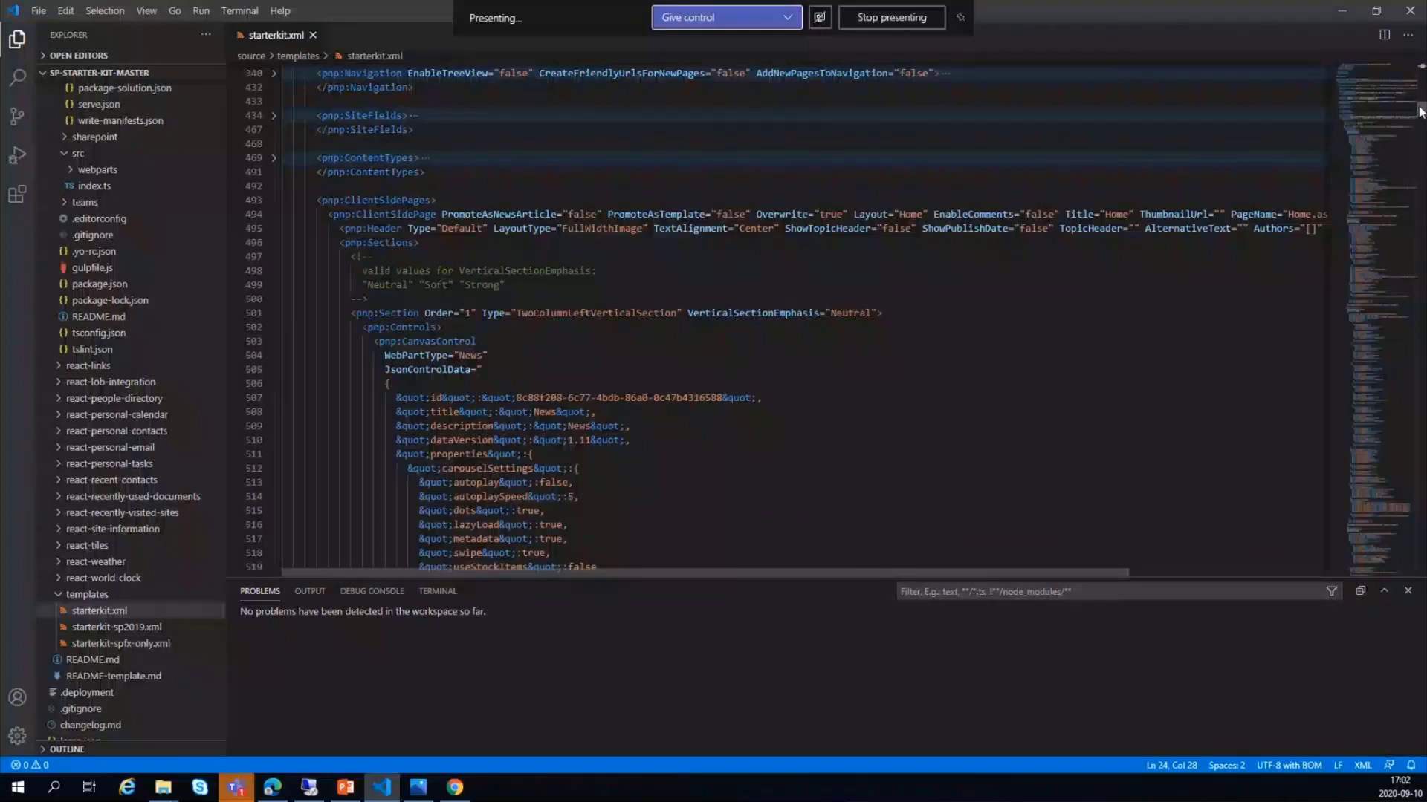
drag(1419, 111, 1419, 132)
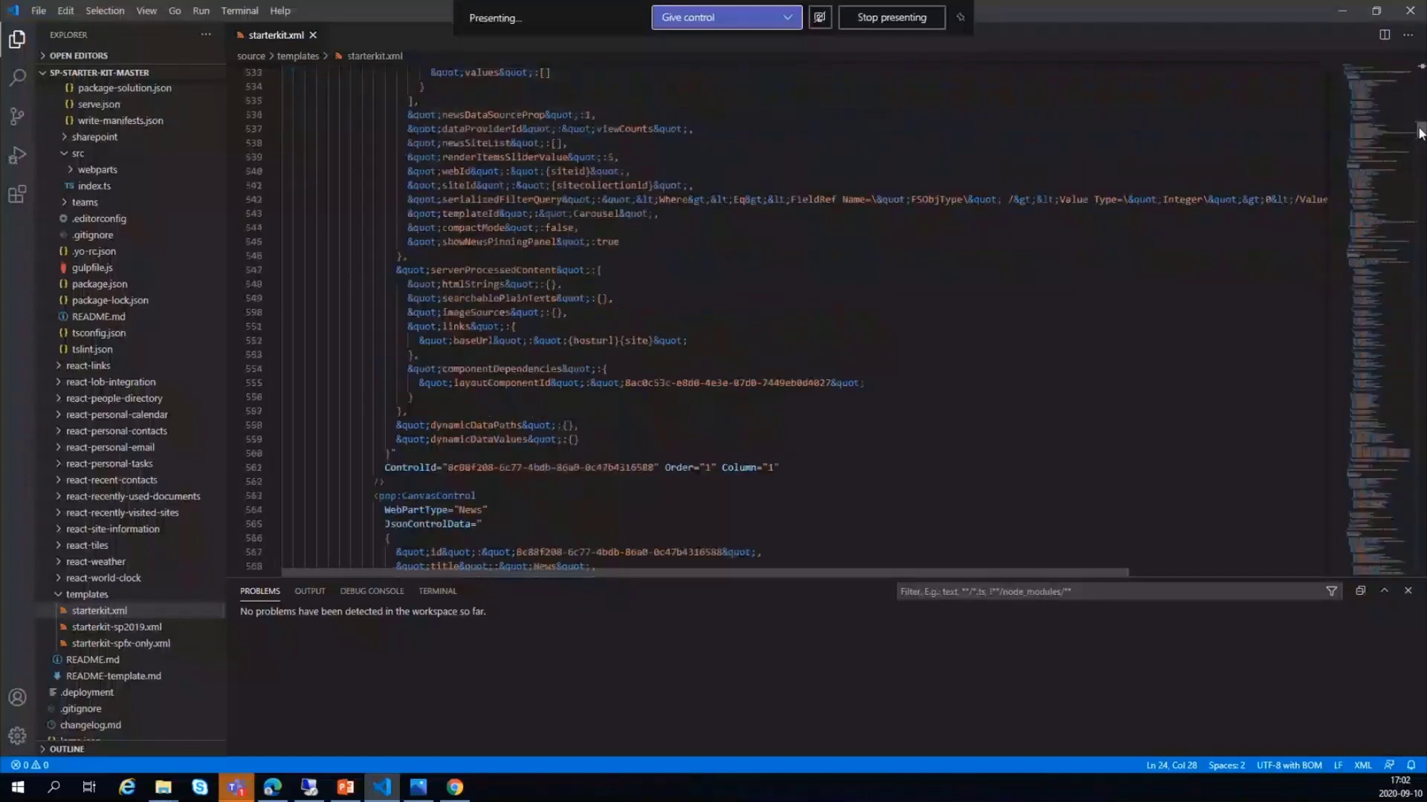
drag(1419, 133, 1420, 135)
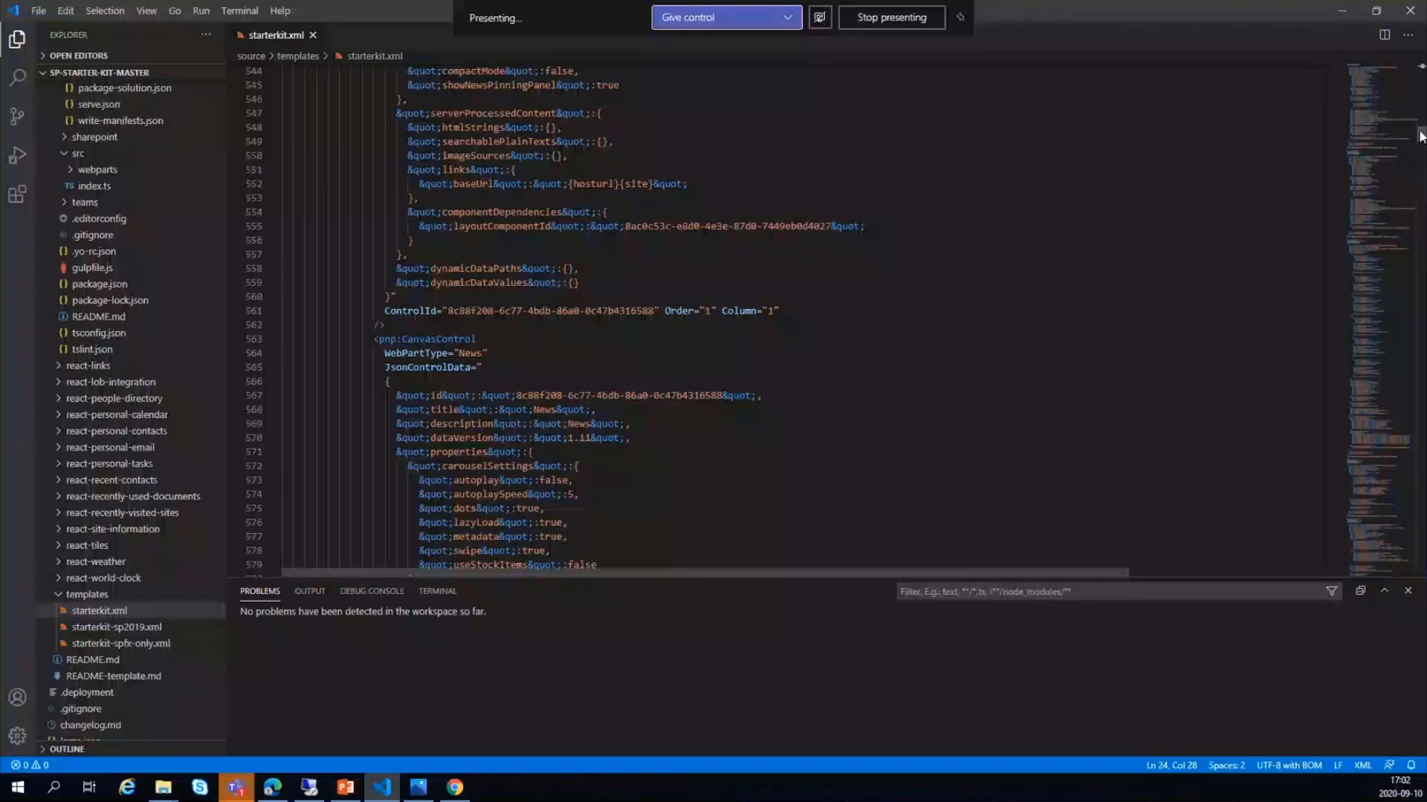
drag(1420, 136, 1423, 530)
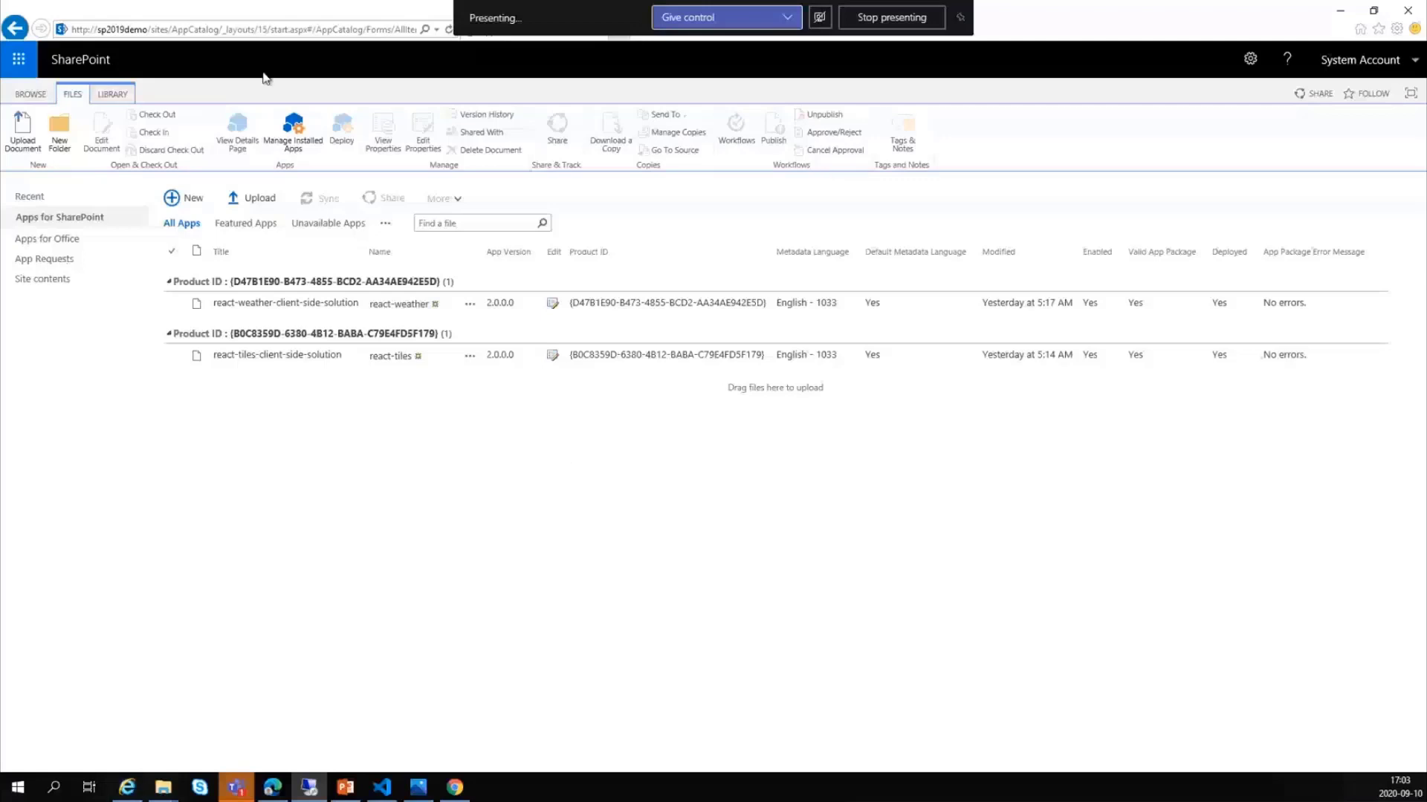
Step: Restore down the App Catalog window and bring the sp2019demo home page forward
click(1374, 12)
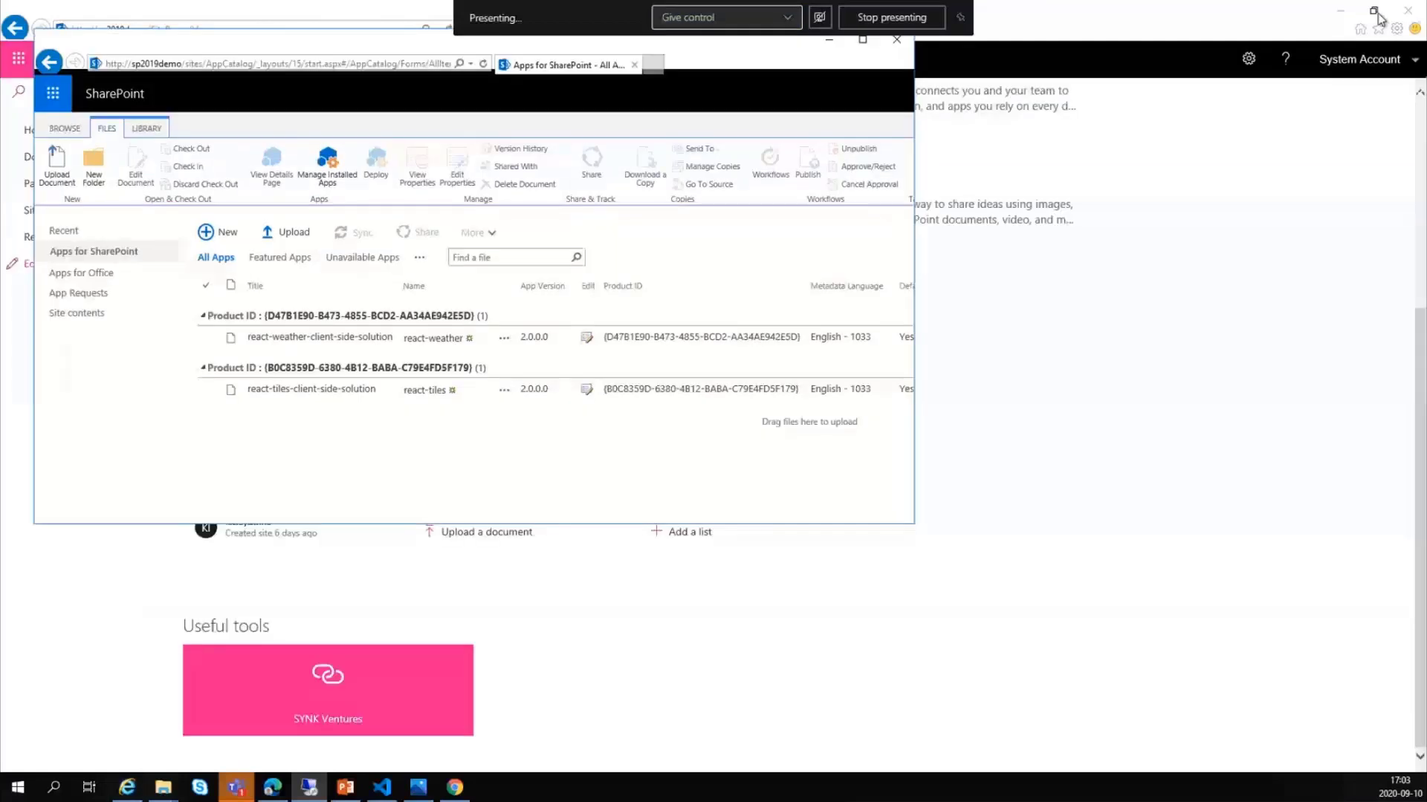
click(1378, 18)
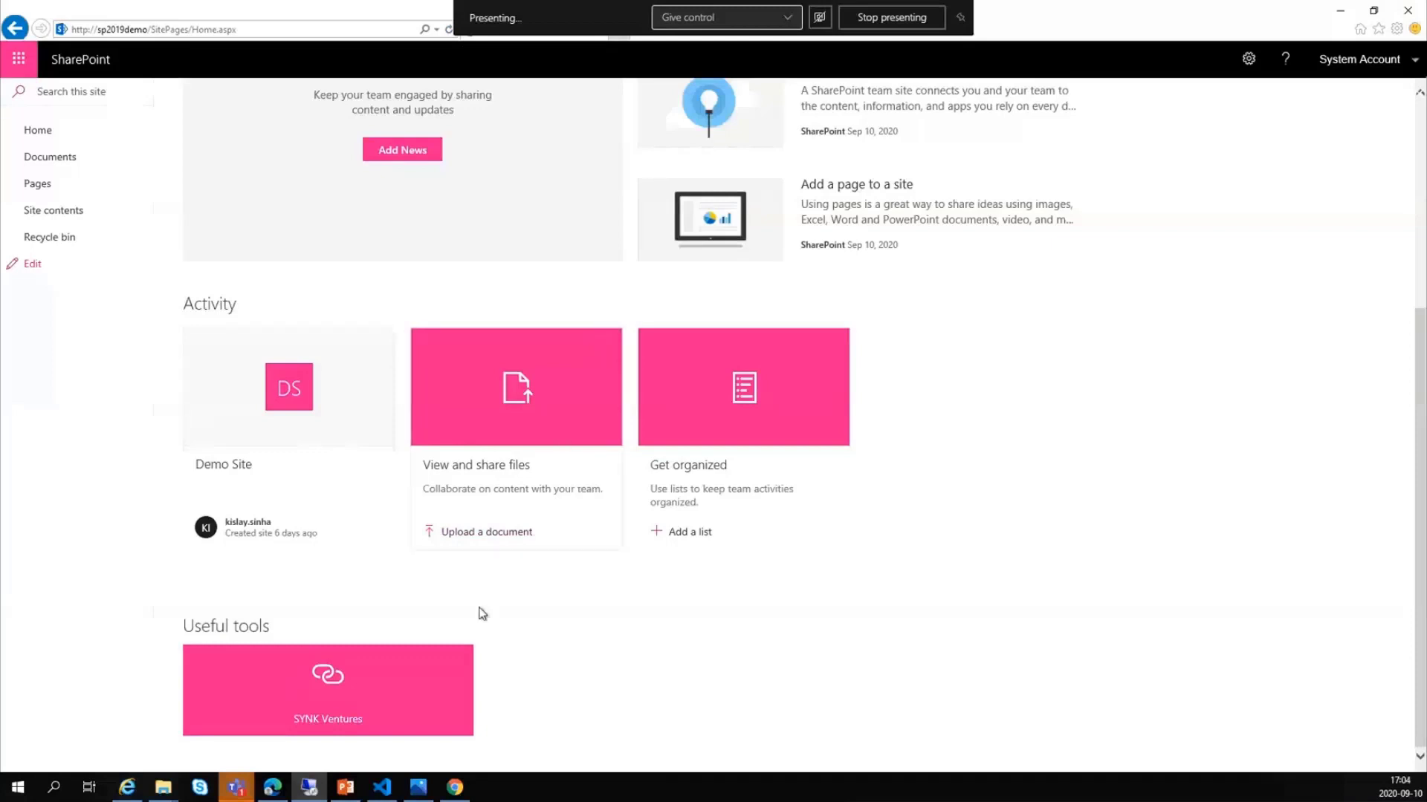
Step: Go back to the PowerPoint presentation from the taskbar
mouse_move(341, 792)
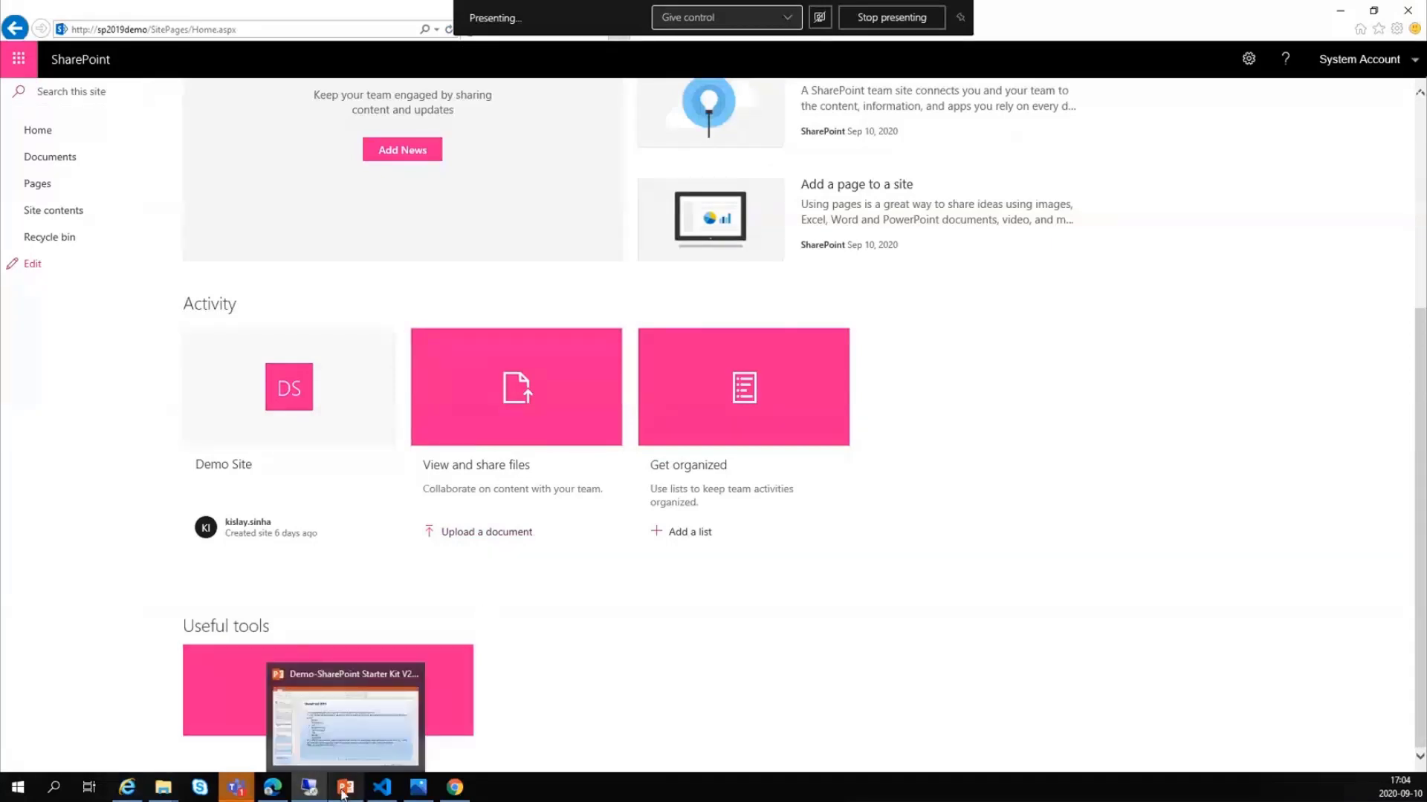